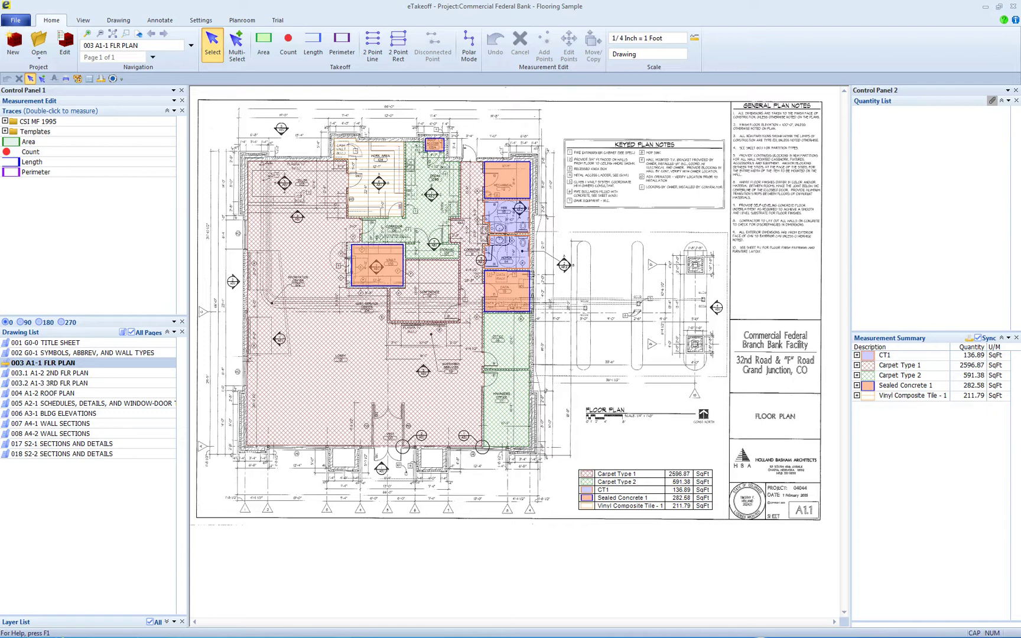
# Open and close the Quantity Worksheet from the View tab, then add it to the Quick Access Toolbar.
pyautogui.click(90, 21)
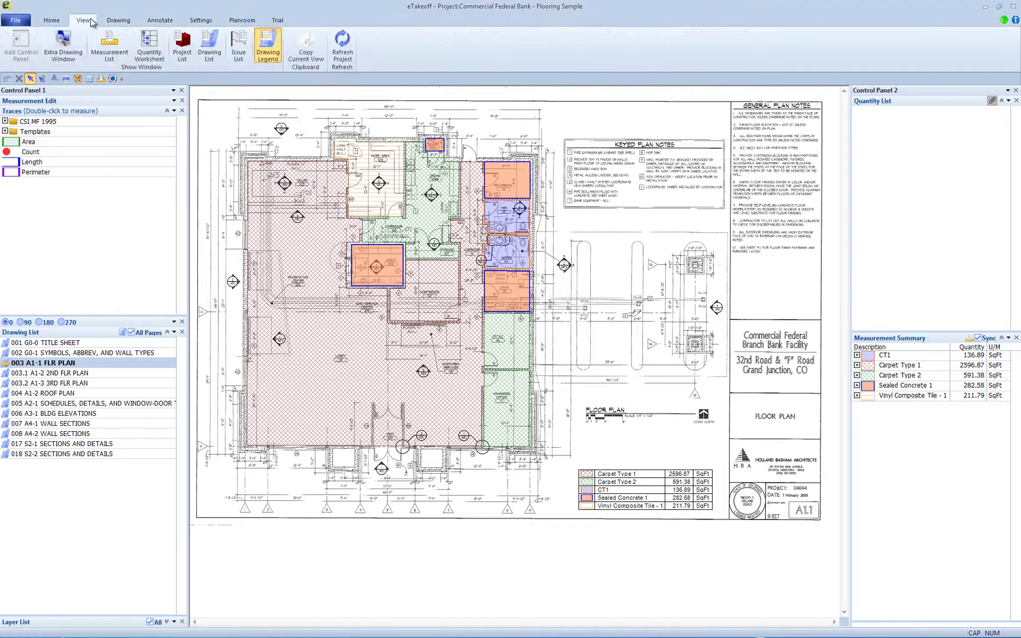
pyautogui.click(147, 49)
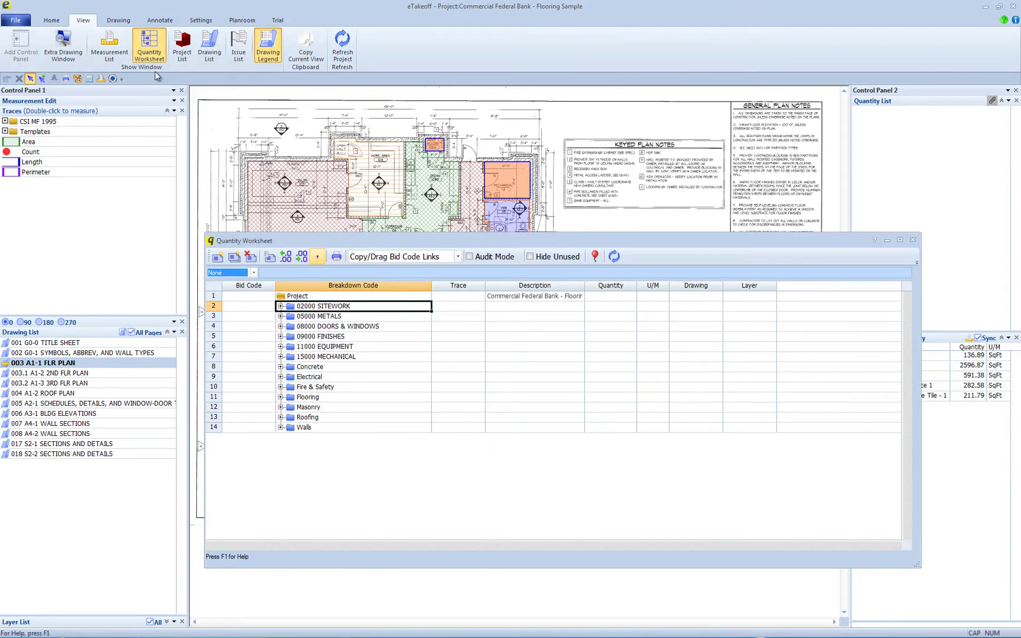
pyautogui.click(149, 48)
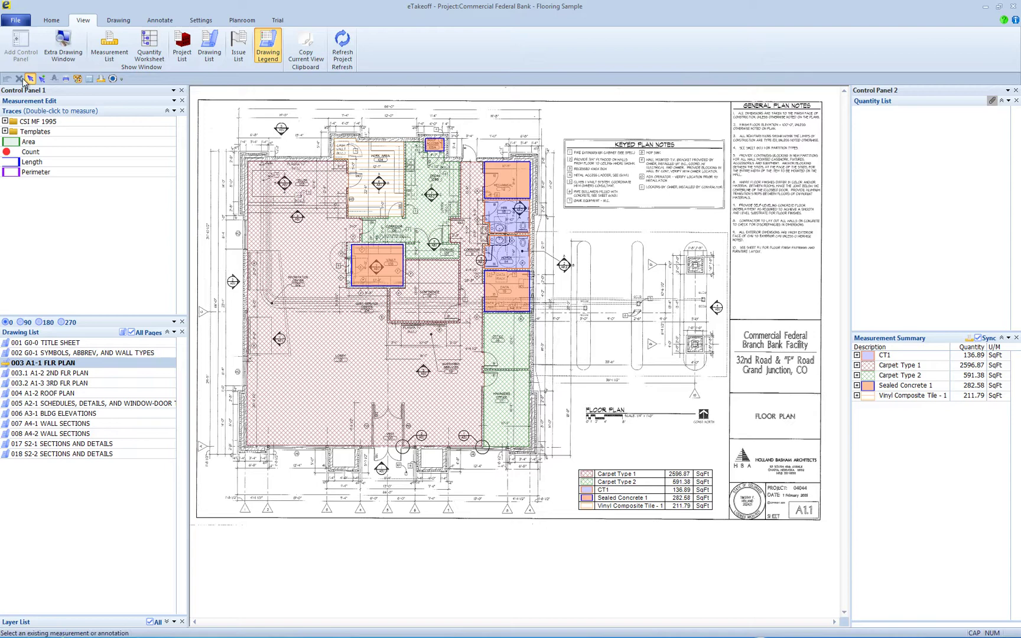
pyautogui.rightClick(152, 42)
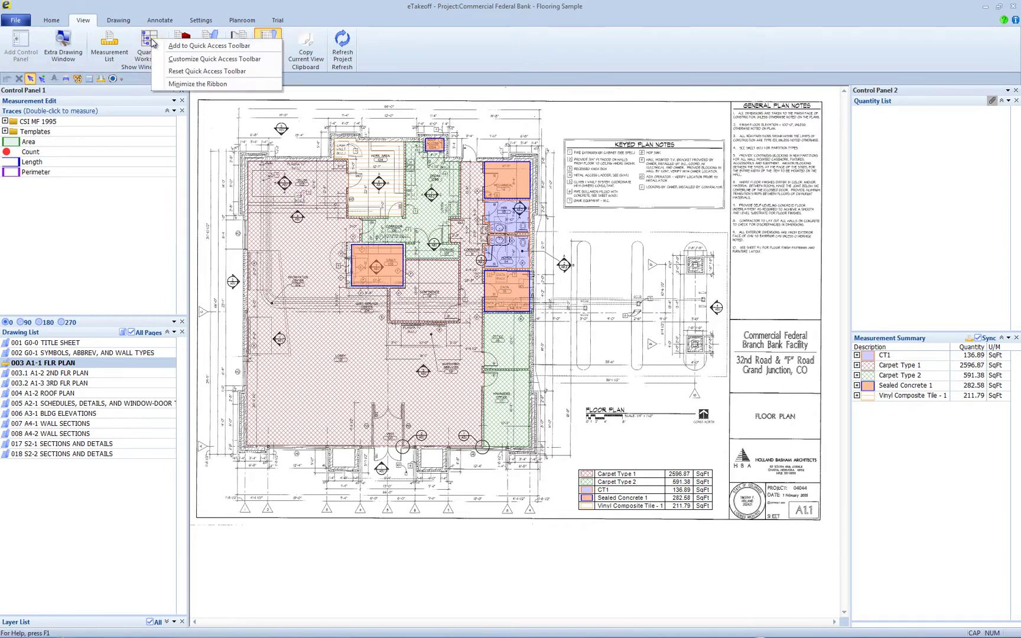
pyautogui.click(185, 46)
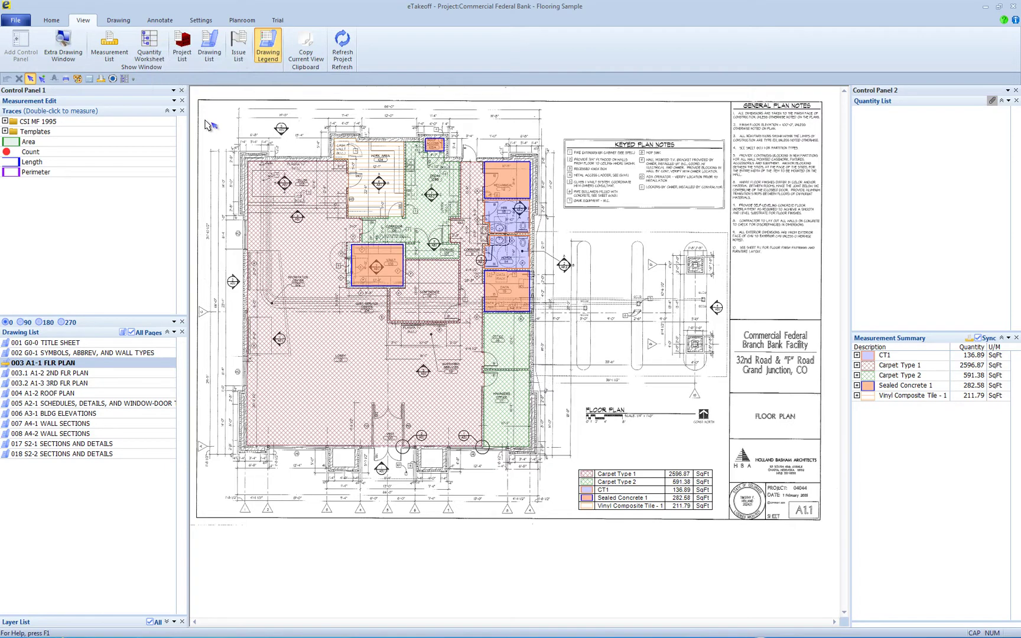
# Reopen the Quantity Worksheet and select the METALS, DOORS & WINDOWS, MECHANICAL and Concrete rows.
pyautogui.click(125, 79)
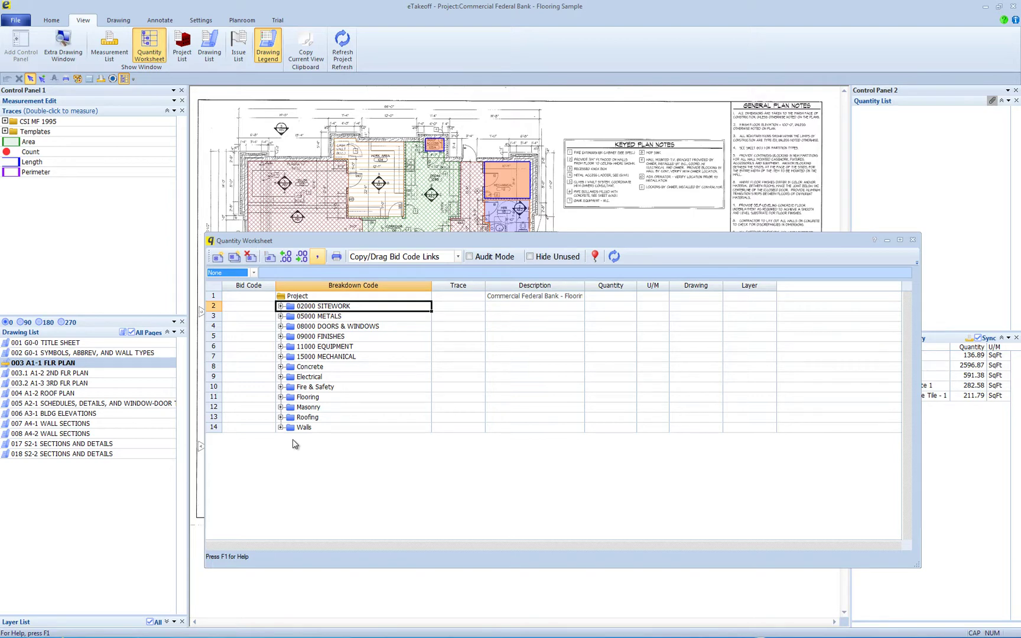
pyautogui.click(335, 317)
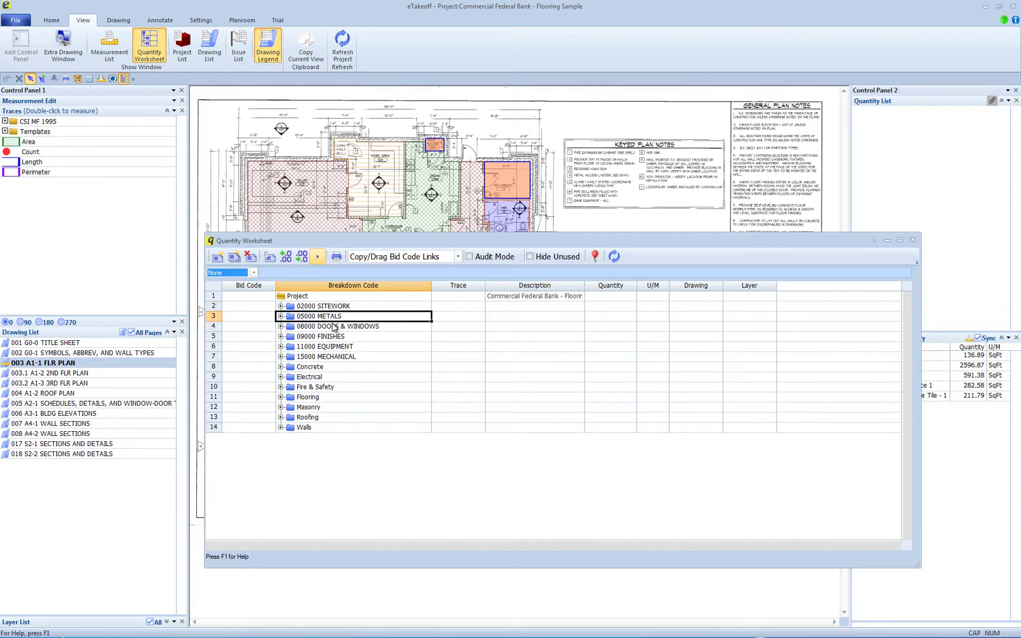
pyautogui.click(333, 327)
pyautogui.click(336, 358)
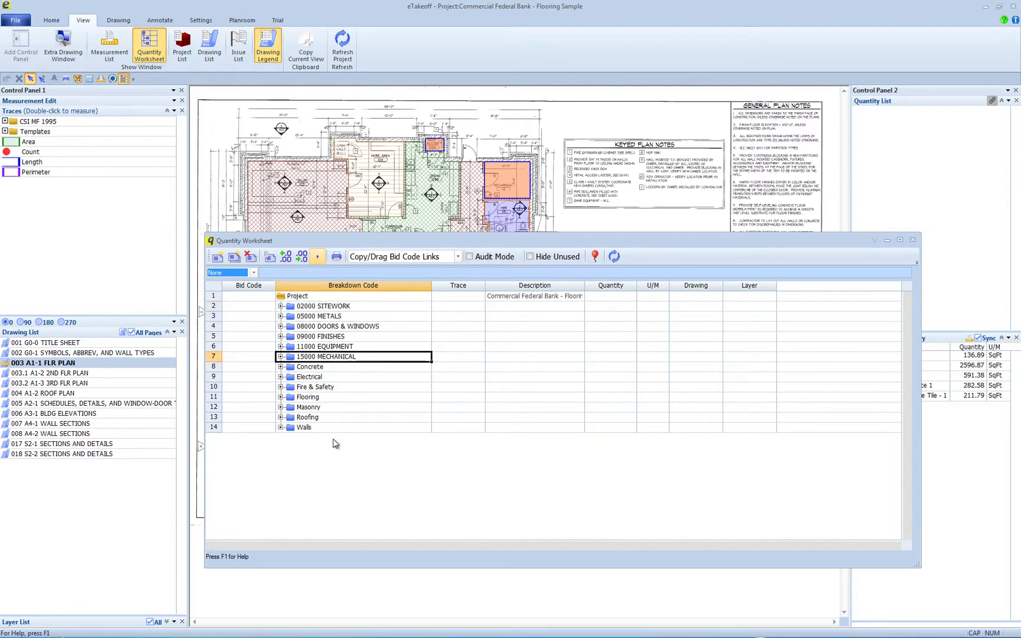
pyautogui.click(327, 367)
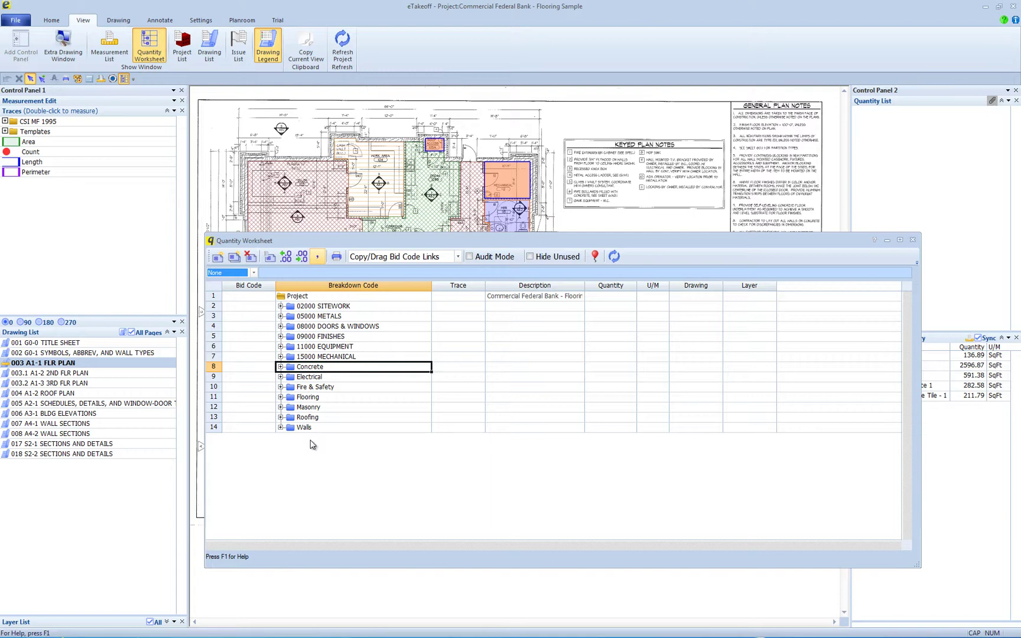
# Expand and collapse 05000 METALS, then expand Flooring, Carpet and CPT1.
pyautogui.click(280, 316)
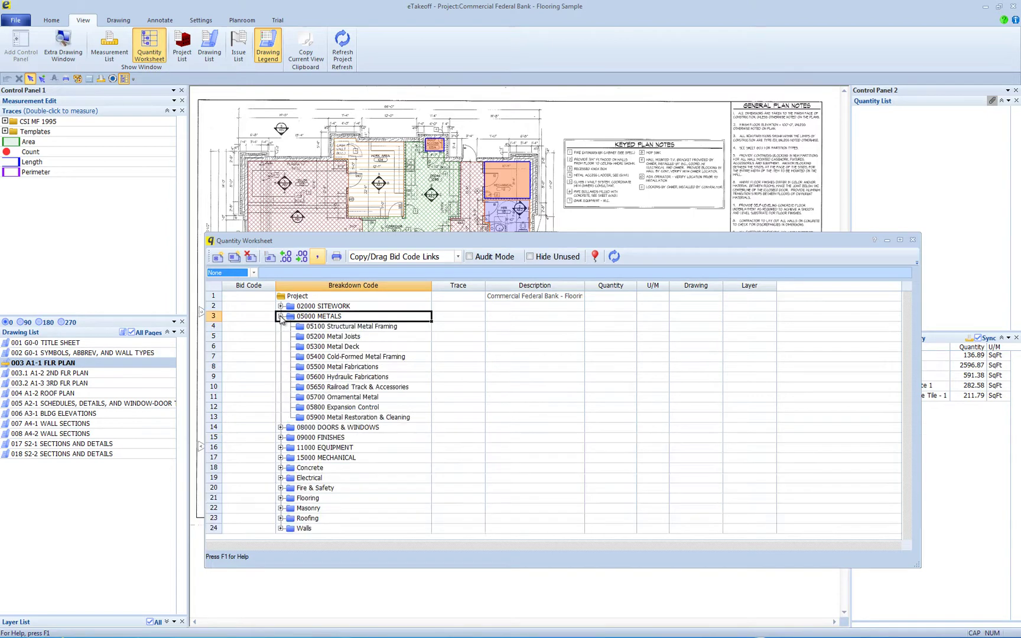
pyautogui.click(281, 316)
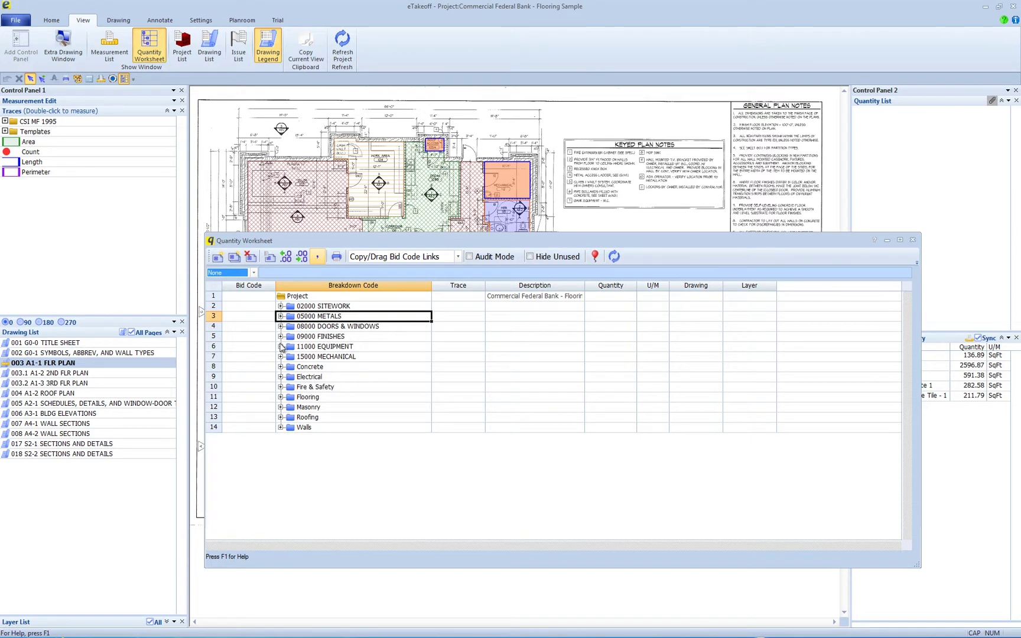
pyautogui.click(281, 397)
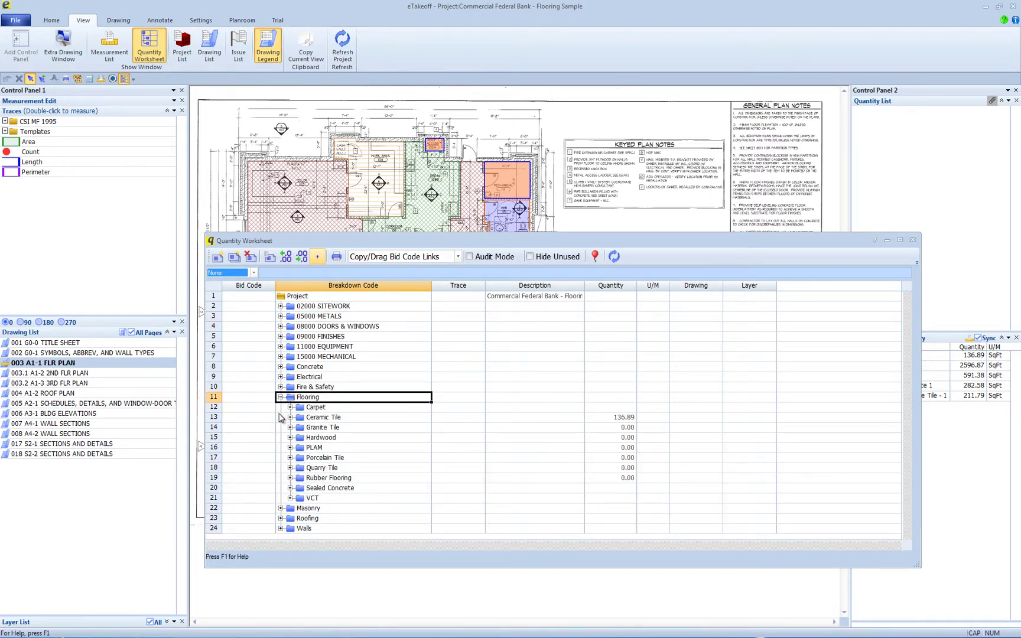
pyautogui.click(290, 408)
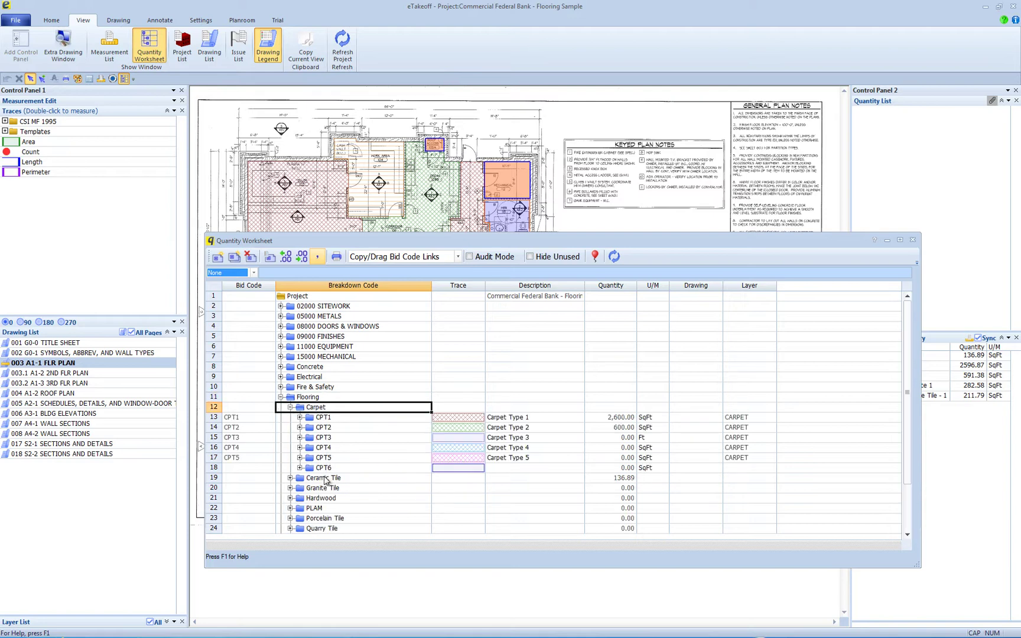
pyautogui.click(299, 417)
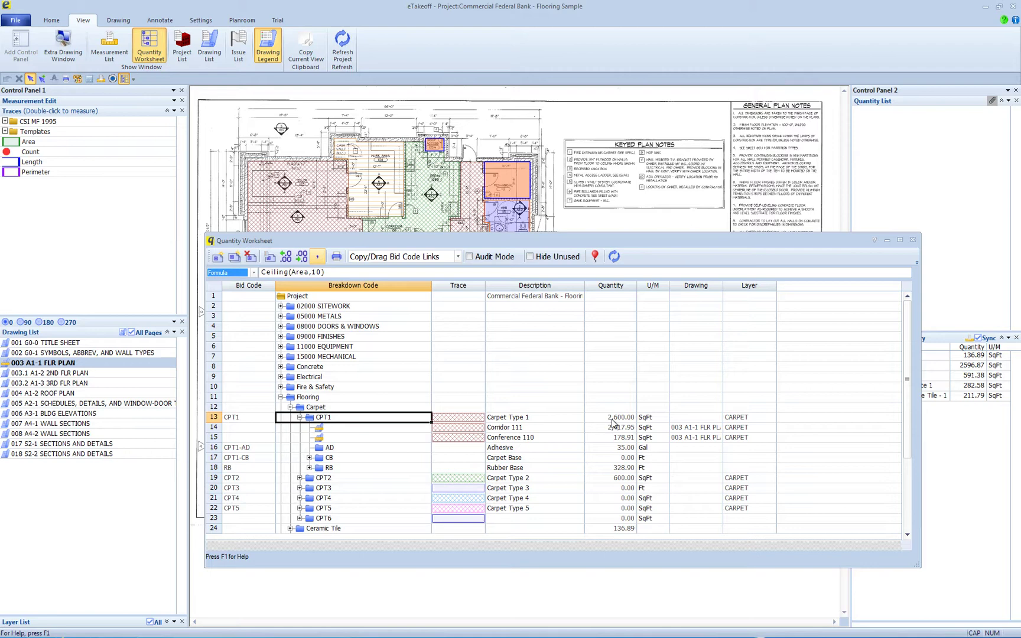
# Look inside Walls and WT-A, then re-expand Flooring and Carpet to list CPT1–CPT6.
pyautogui.click(281, 397)
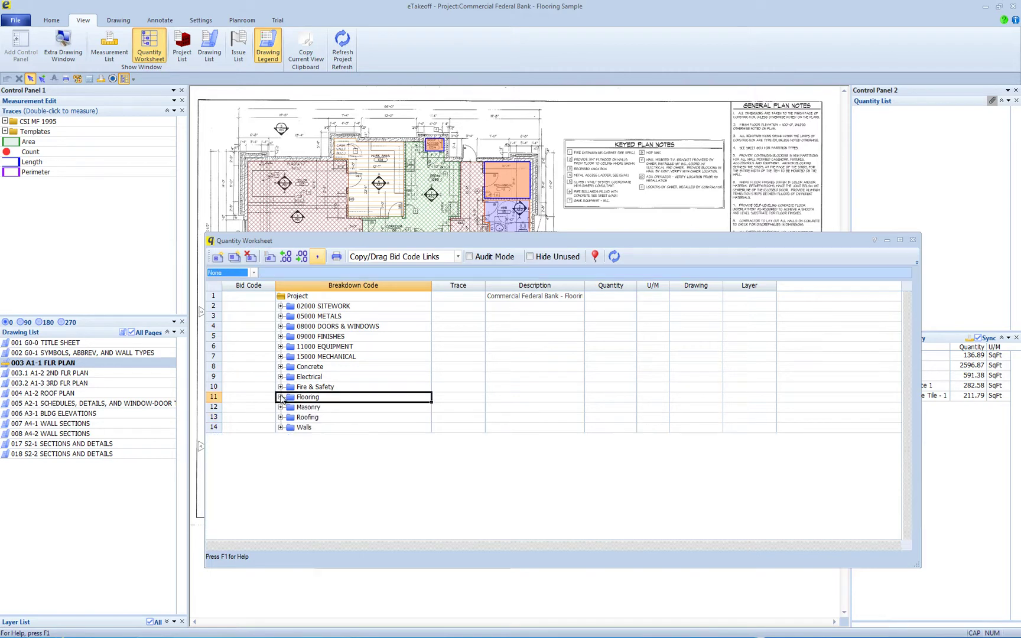
pyautogui.click(281, 427)
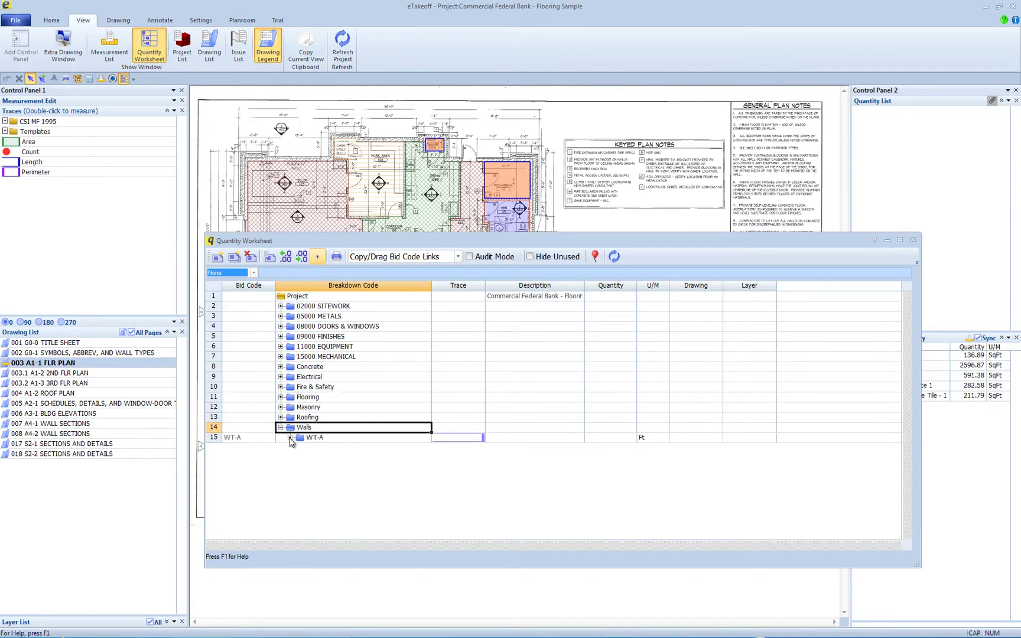
pyautogui.click(289, 437)
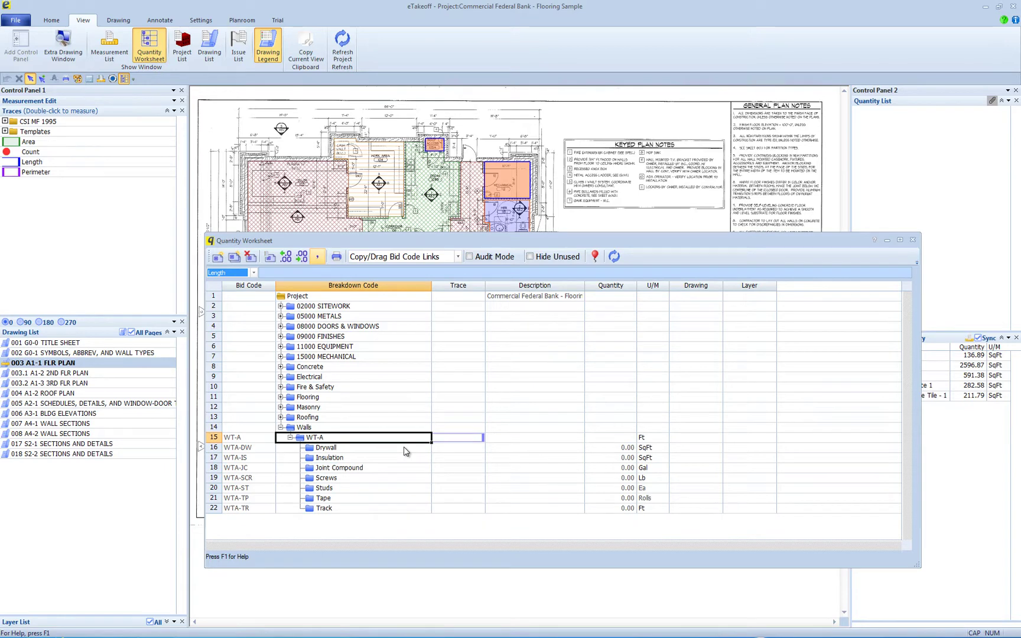
pyautogui.click(290, 438)
pyautogui.click(281, 427)
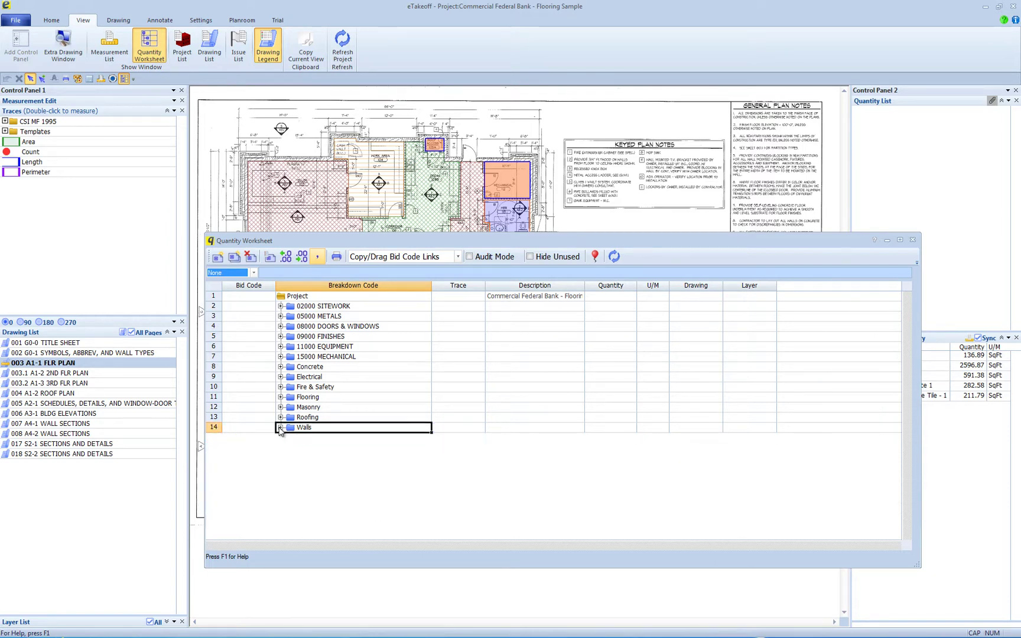
pyautogui.click(281, 397)
pyautogui.click(290, 407)
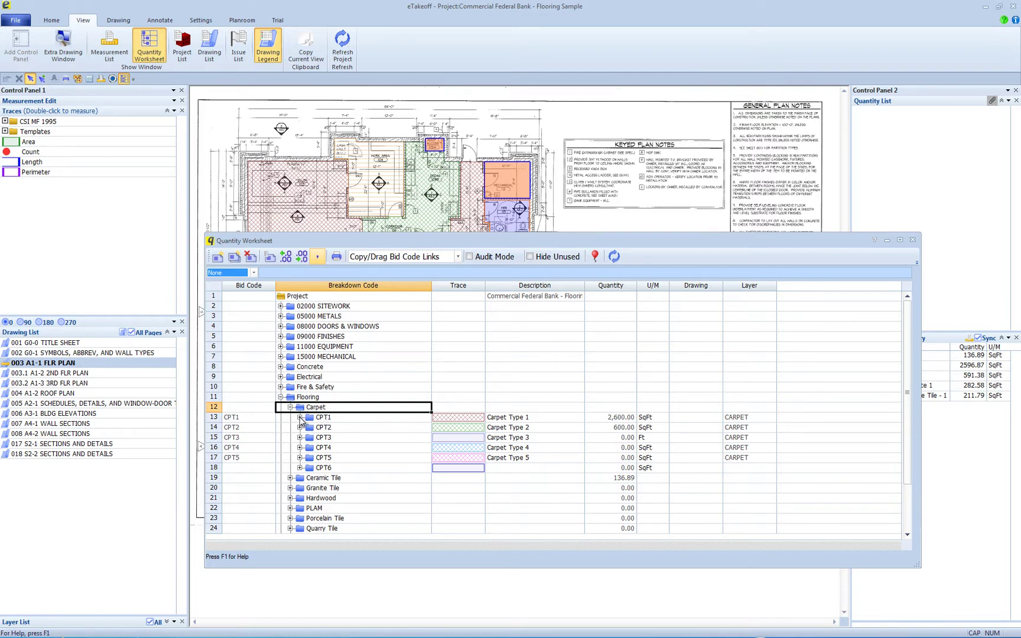
# Expand CPT1, read the CPT1, Conference 110 and Adhesive quantity formulas, then collapse Flooring.
pyautogui.click(300, 417)
pyautogui.click(615, 419)
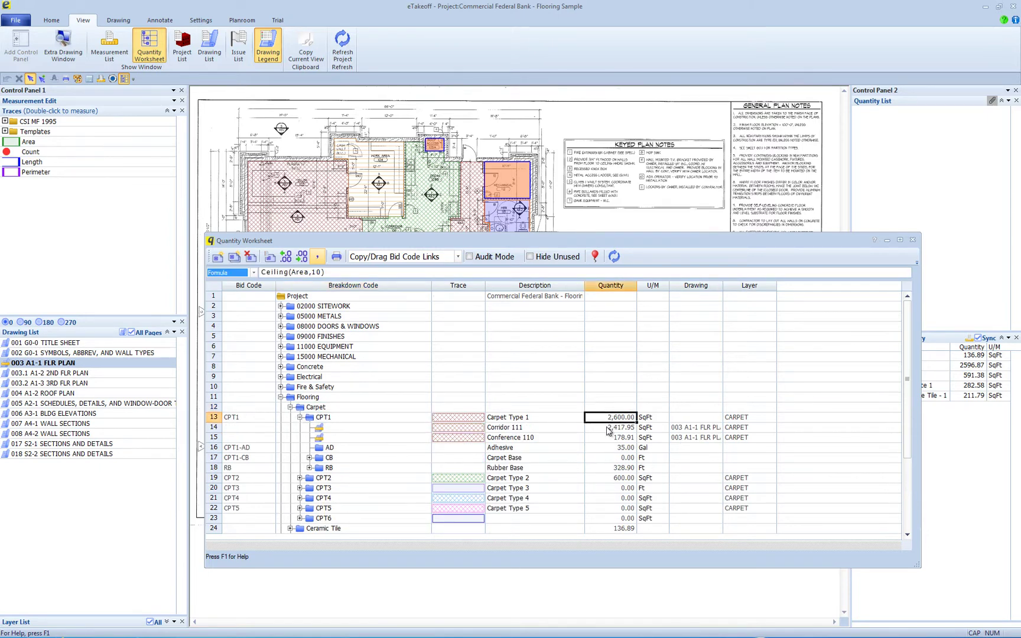
pyautogui.click(620, 437)
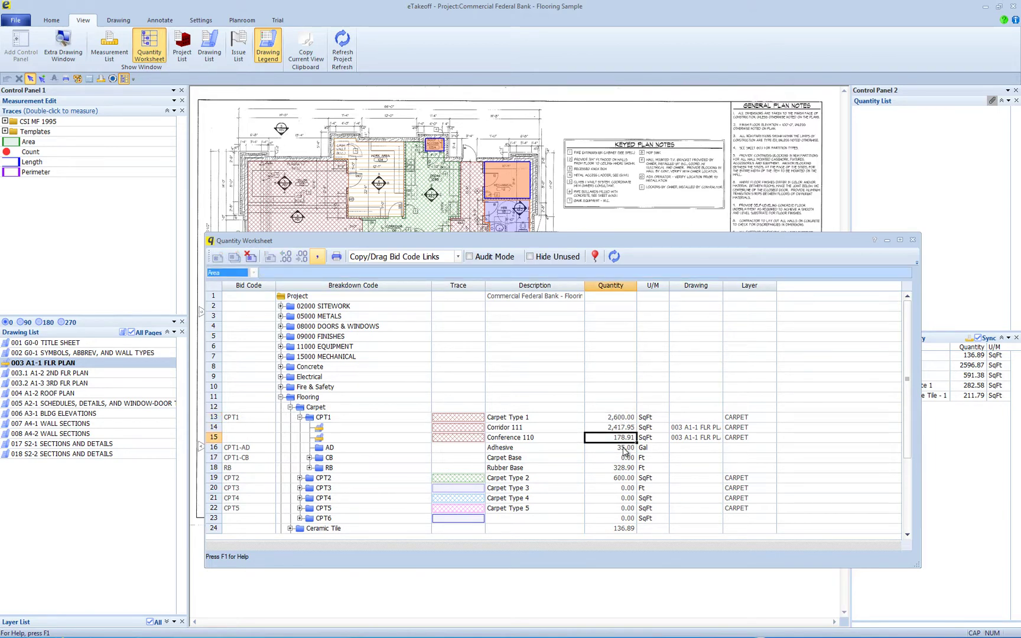
pyautogui.click(623, 449)
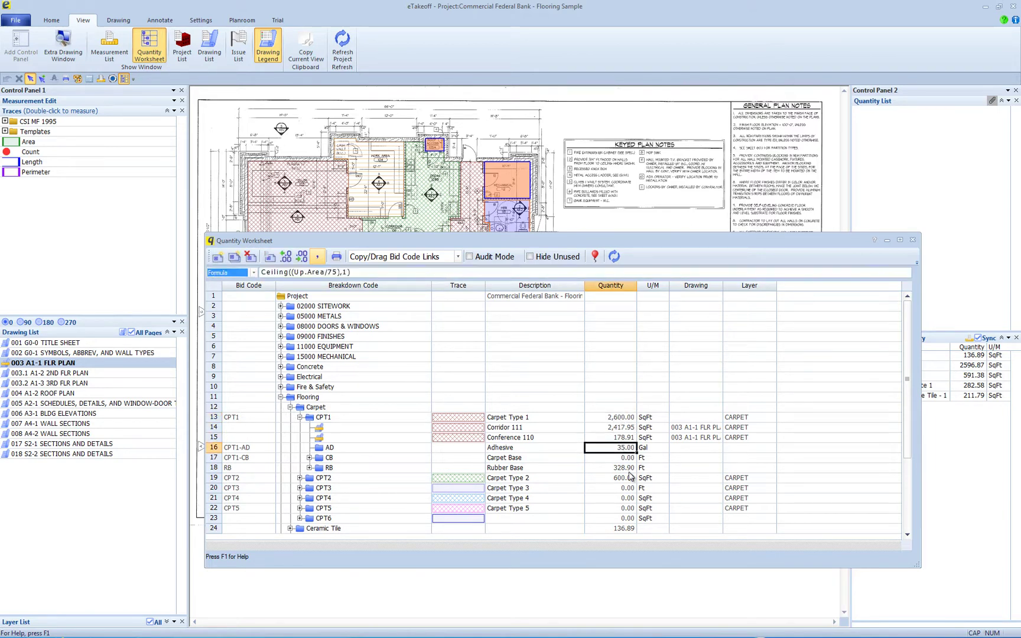
pyautogui.click(281, 397)
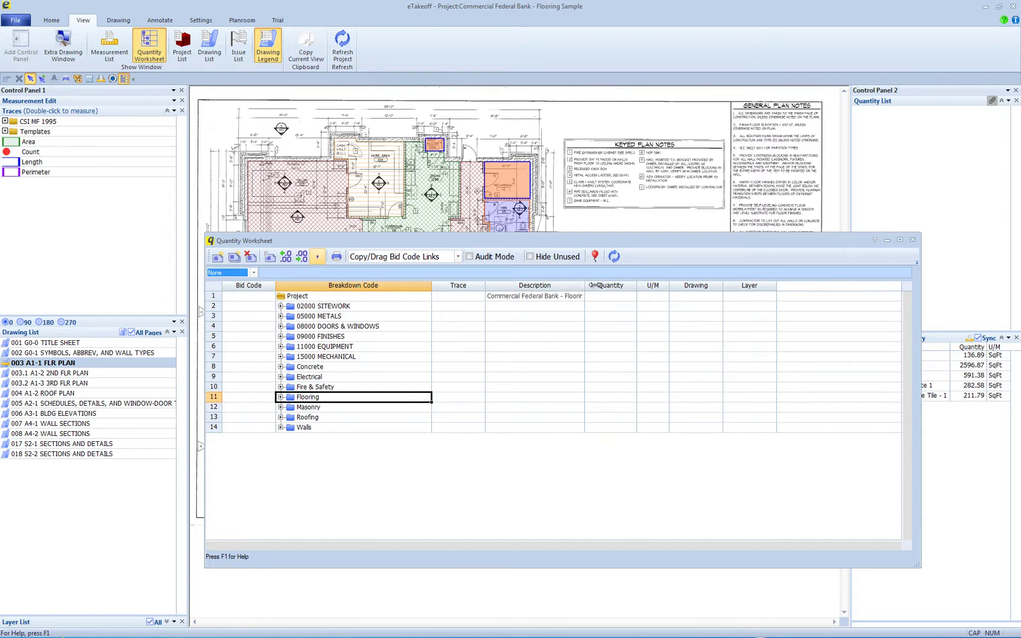
pyautogui.moveTo(591, 285)
pyautogui.mouseDown()
pyautogui.moveTo(606, 286)
pyautogui.moveTo(593, 299)
pyautogui.mouseUp()
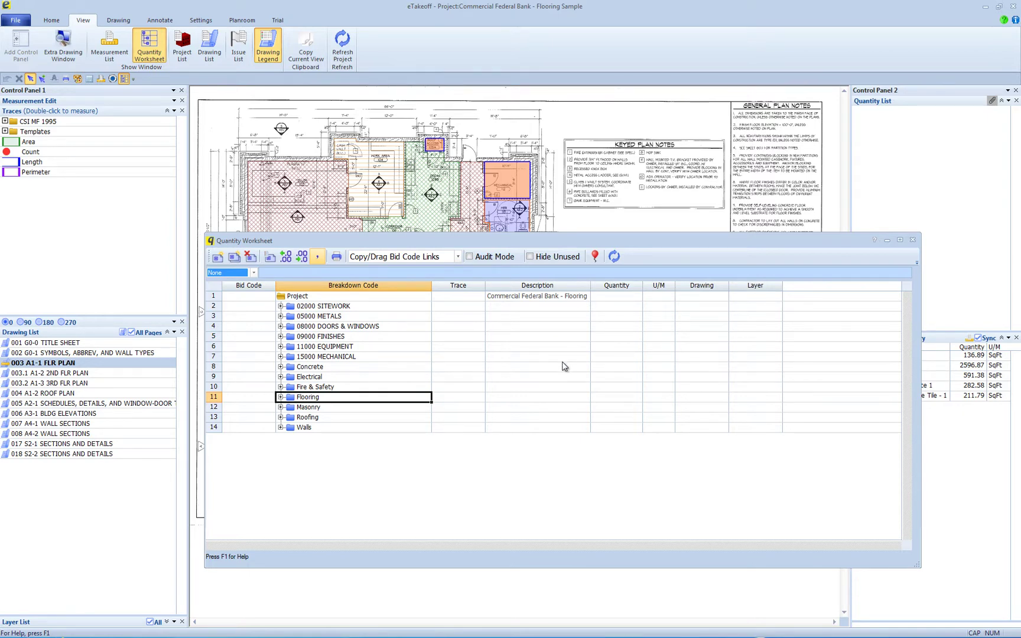
pyautogui.rightClick(249, 290)
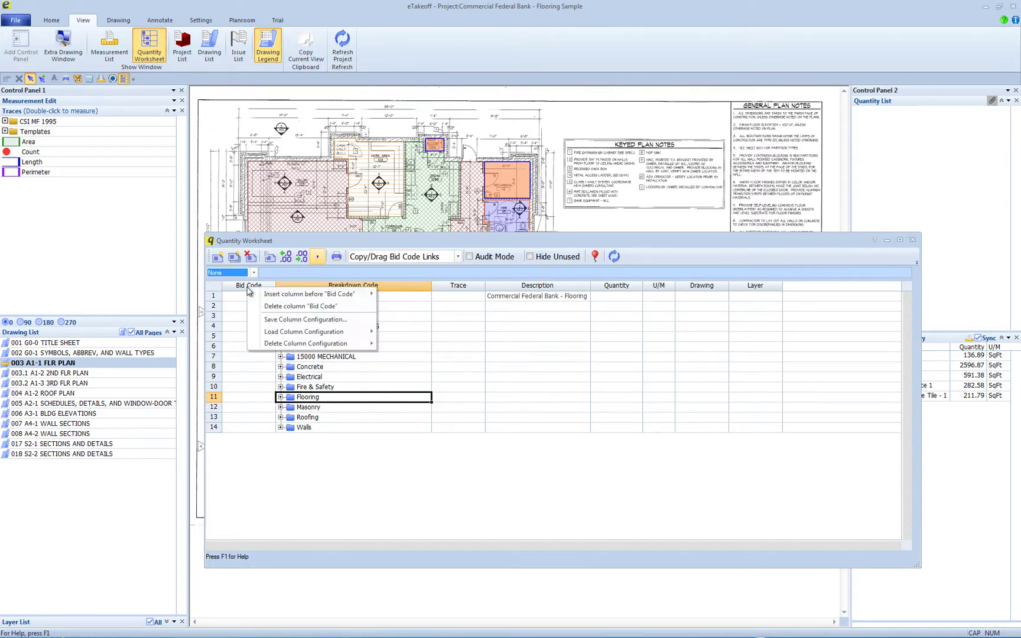
pyautogui.click(276, 307)
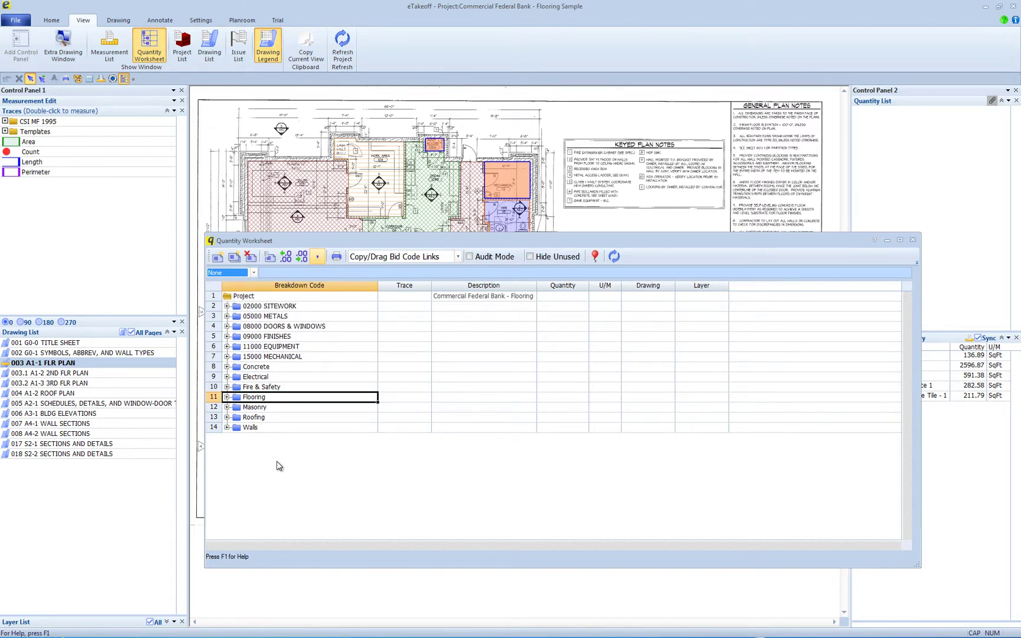
pyautogui.rightClick(290, 288)
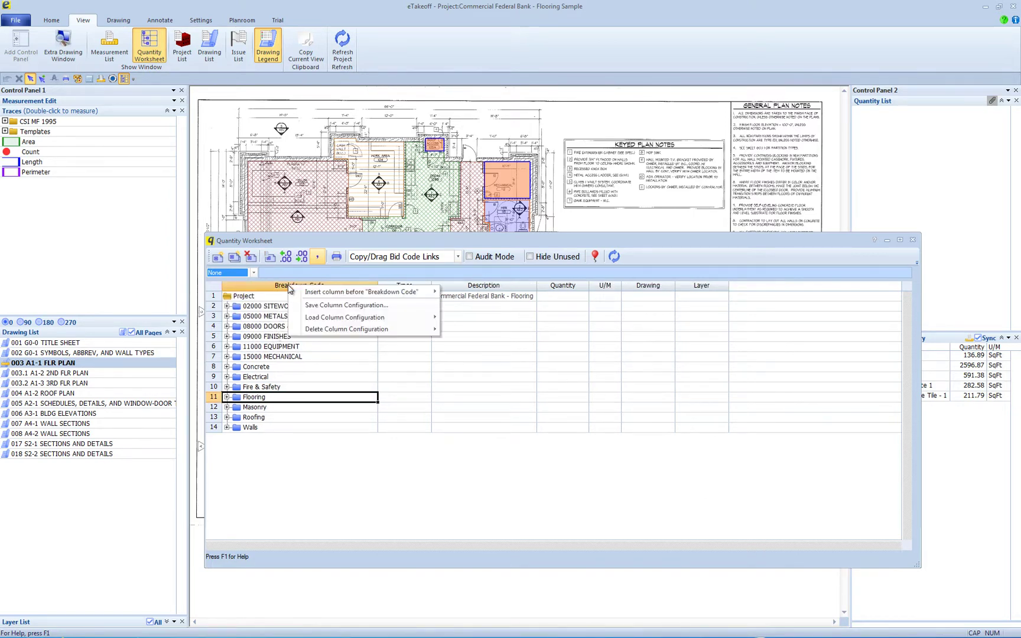
pyautogui.moveTo(313, 293)
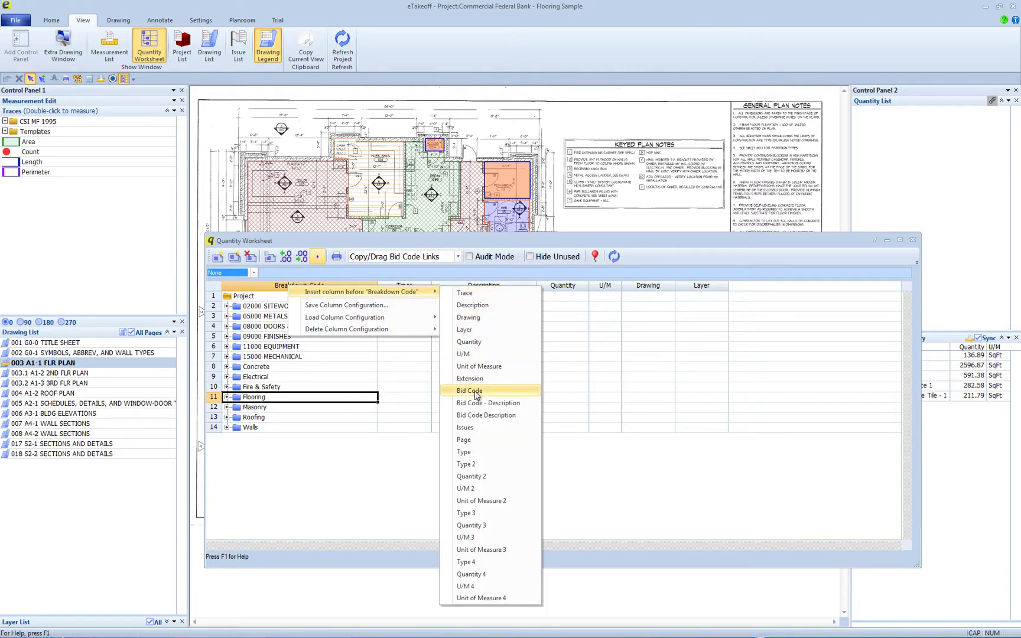
pyautogui.click(522, 396)
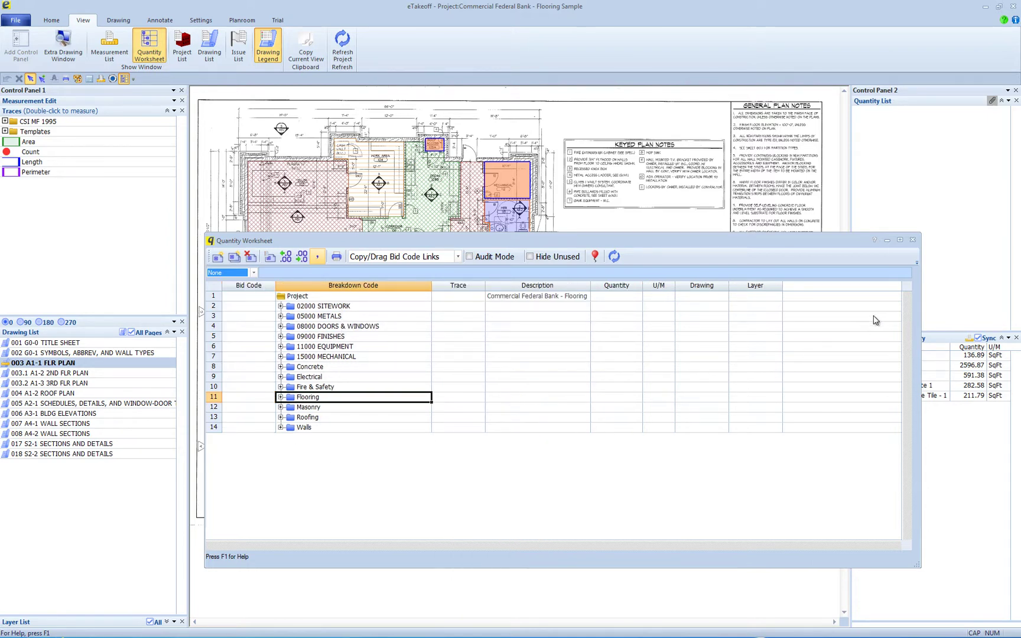
pyautogui.rightClick(909, 290)
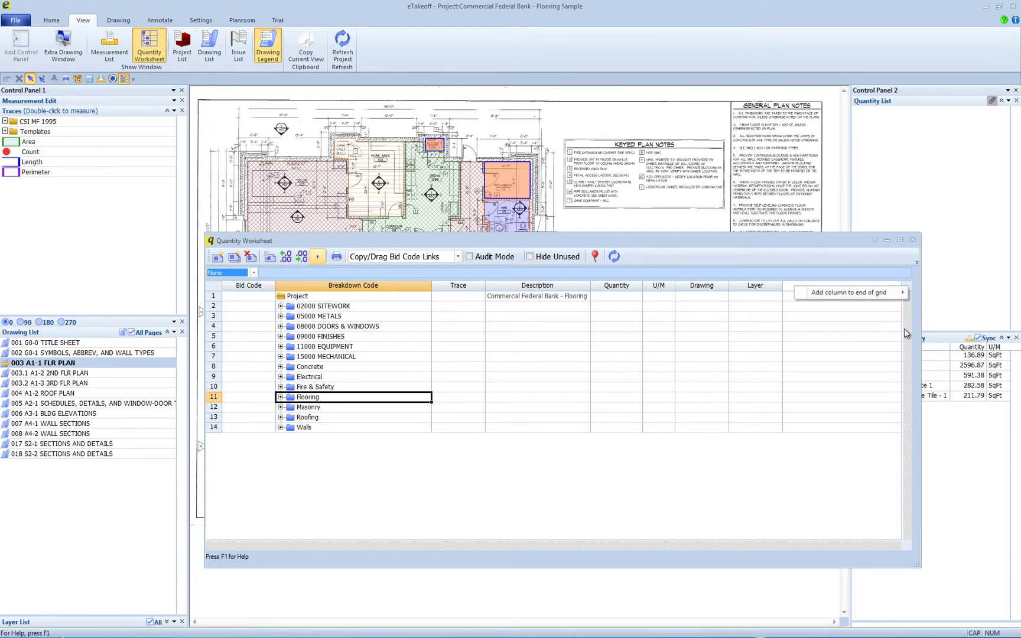
pyautogui.moveTo(900, 291)
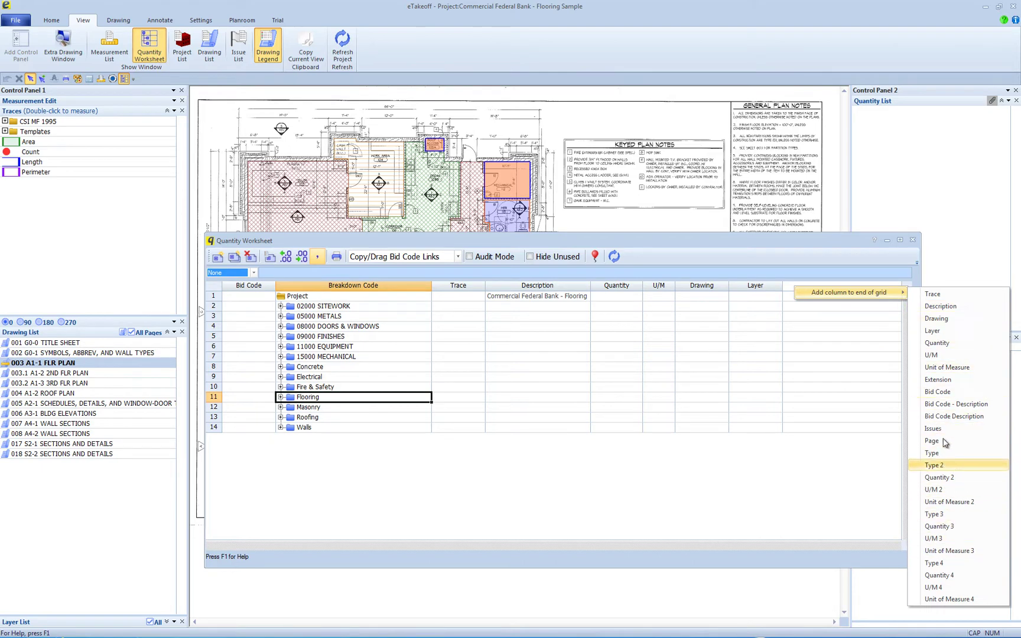
pyautogui.click(815, 267)
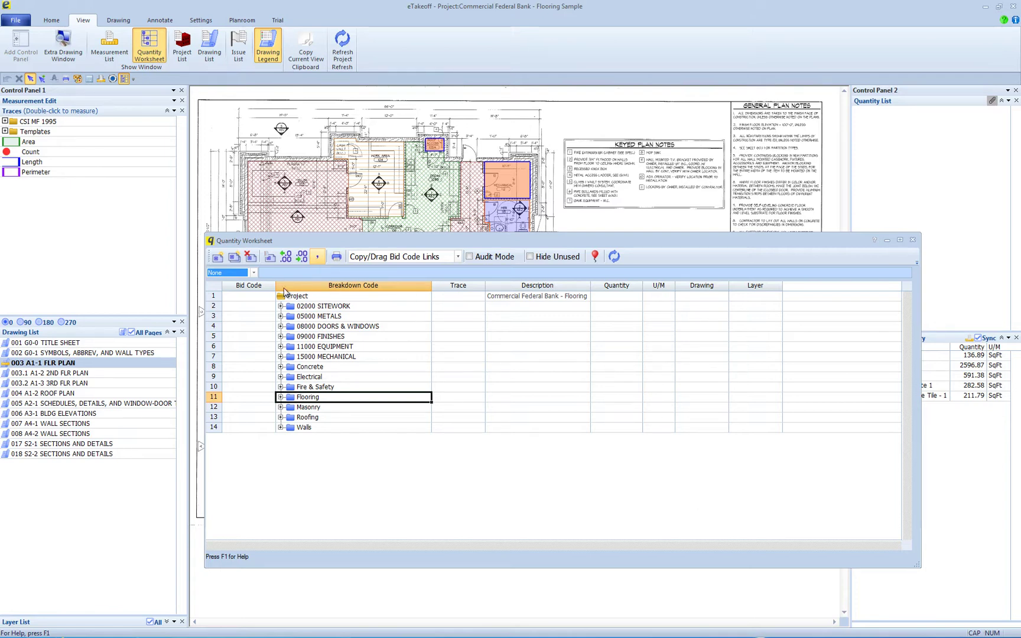
pyautogui.rightClick(450, 288)
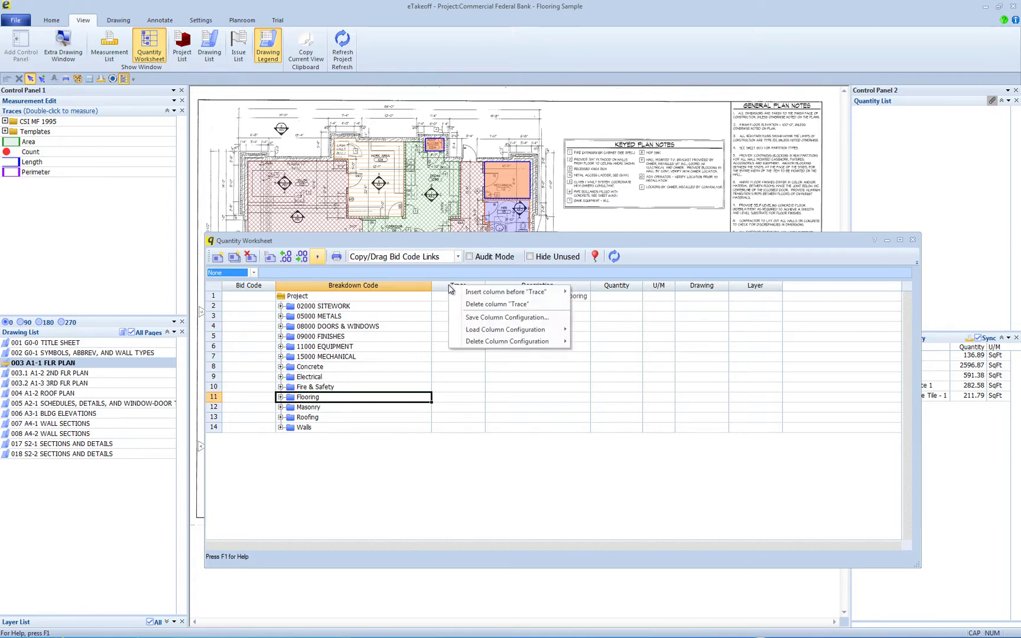
pyautogui.click(489, 320)
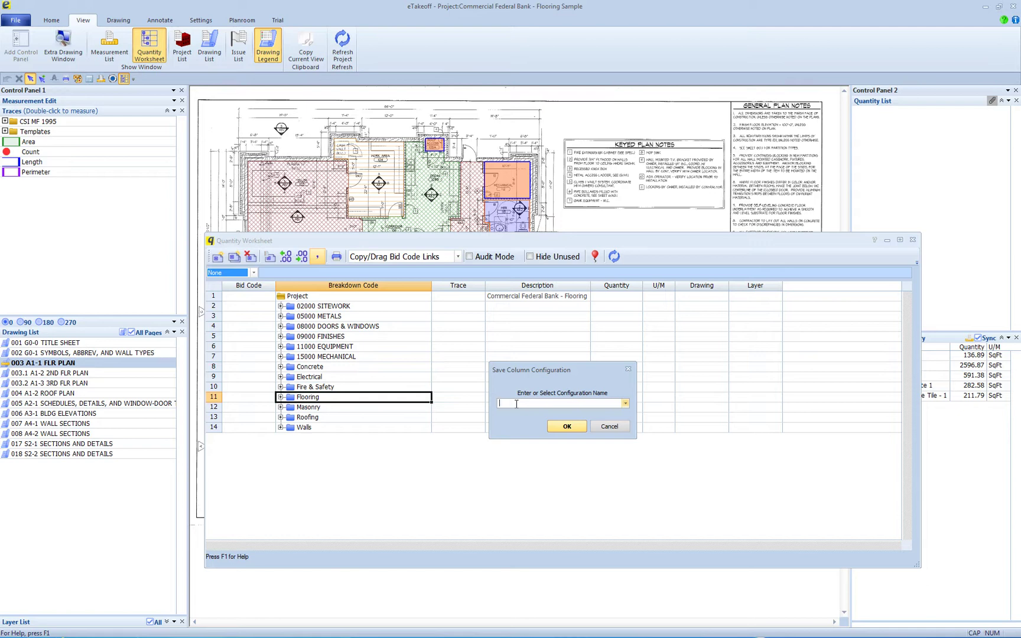
pyautogui.click(625, 403)
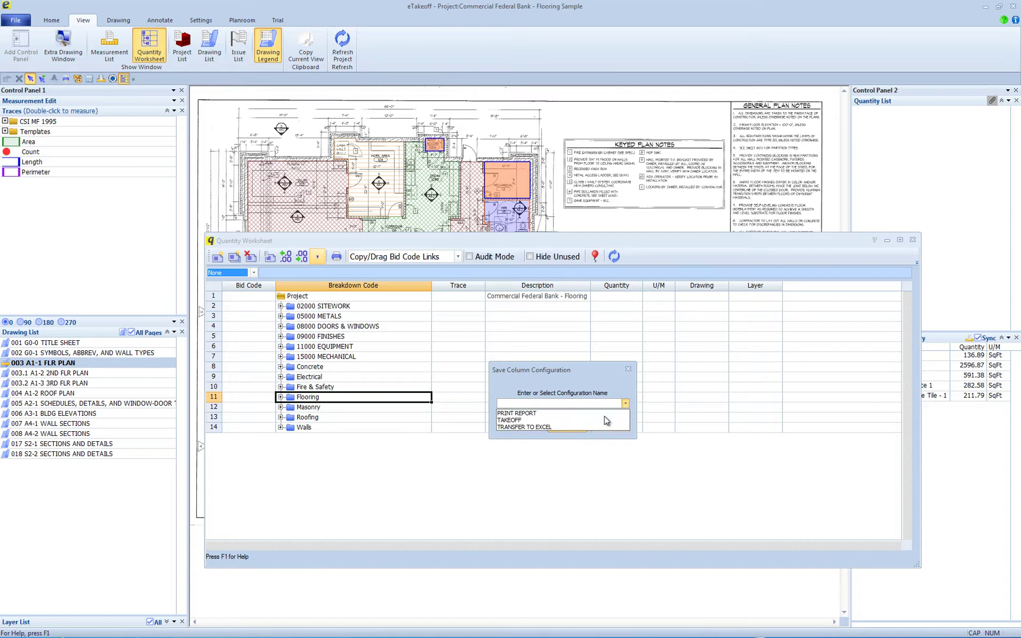
pyautogui.click(561, 401)
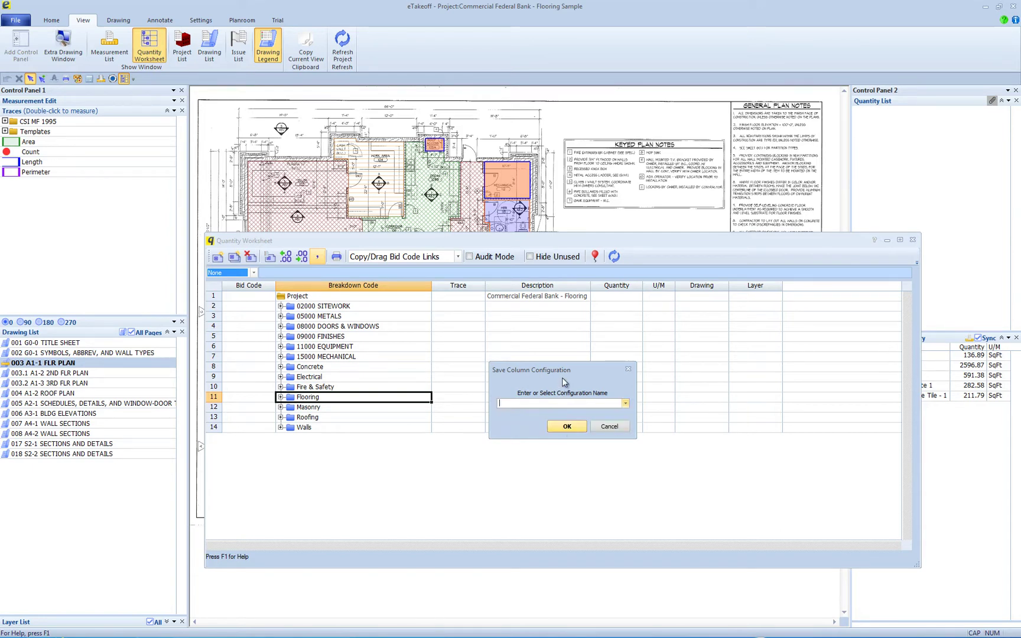
pyautogui.click(567, 426)
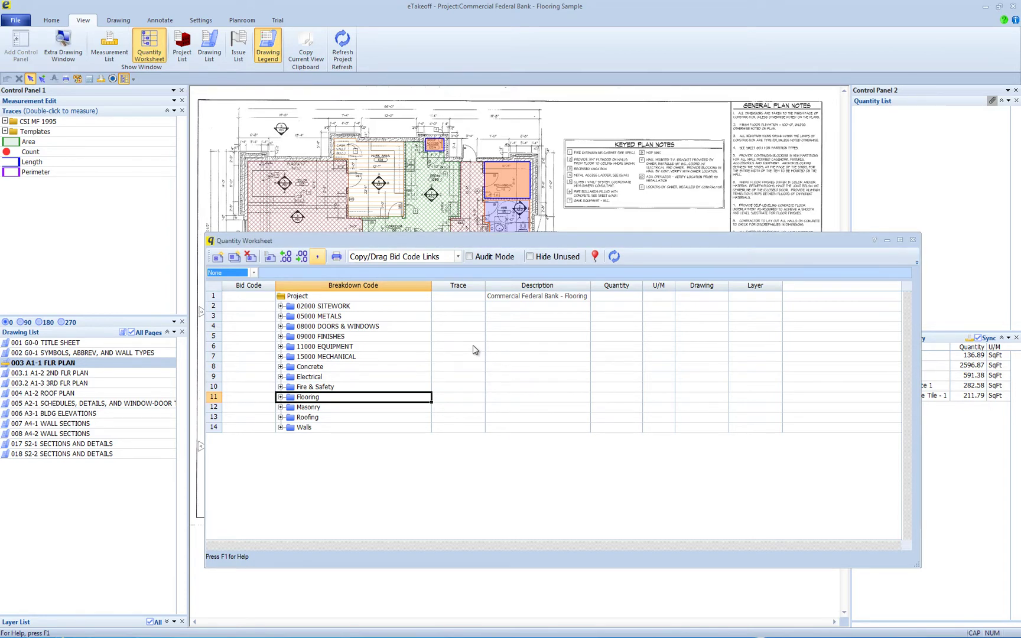
# Load the PRINT REPORT column configuration, then switch back to the TAKEOFF layout.
pyautogui.rightClick(458, 289)
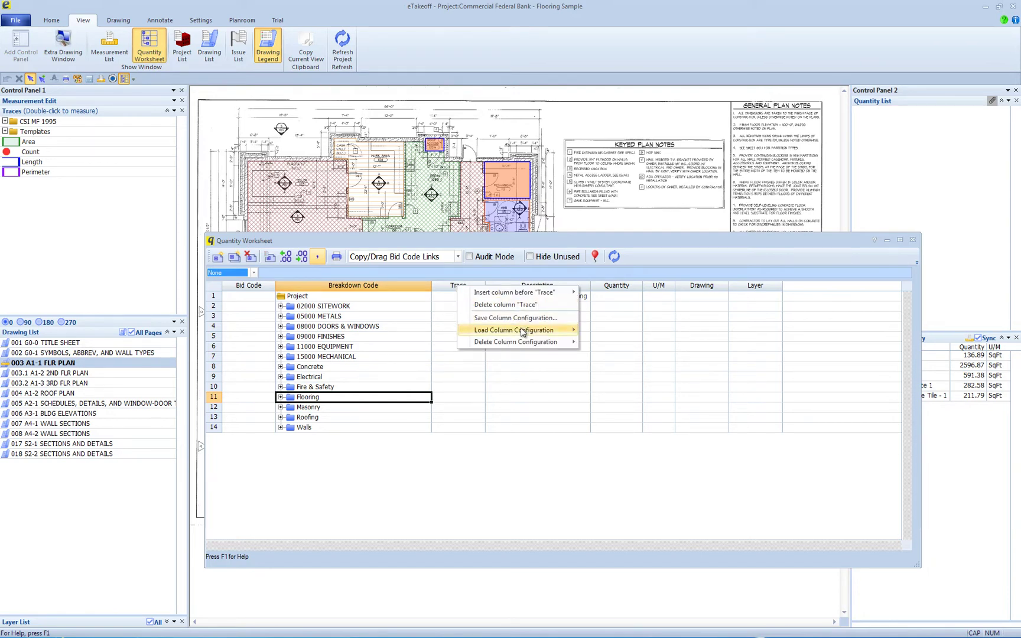
pyautogui.moveTo(523, 333)
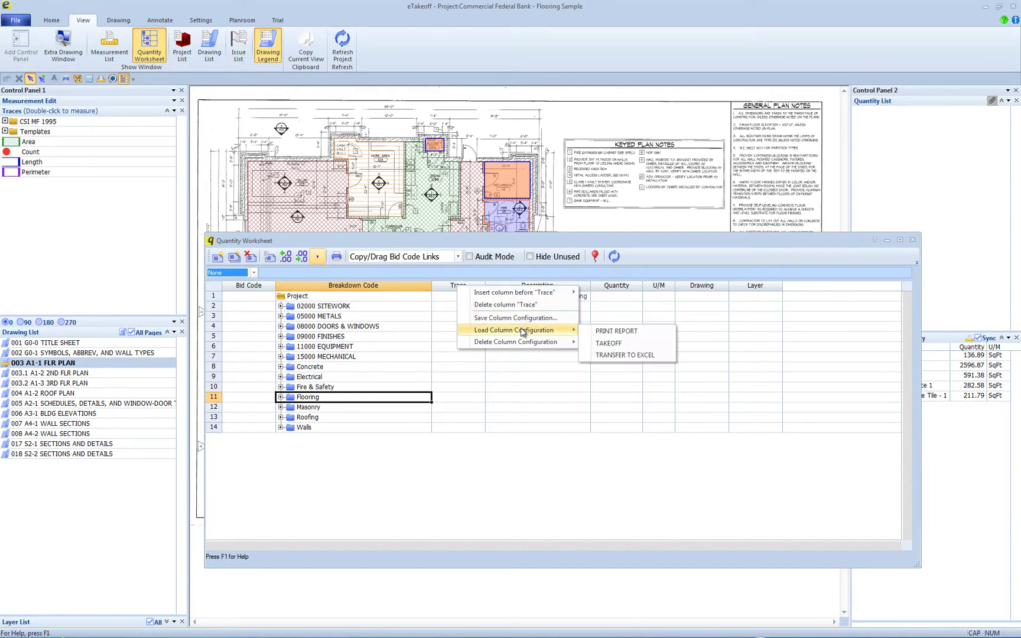
pyautogui.click(637, 335)
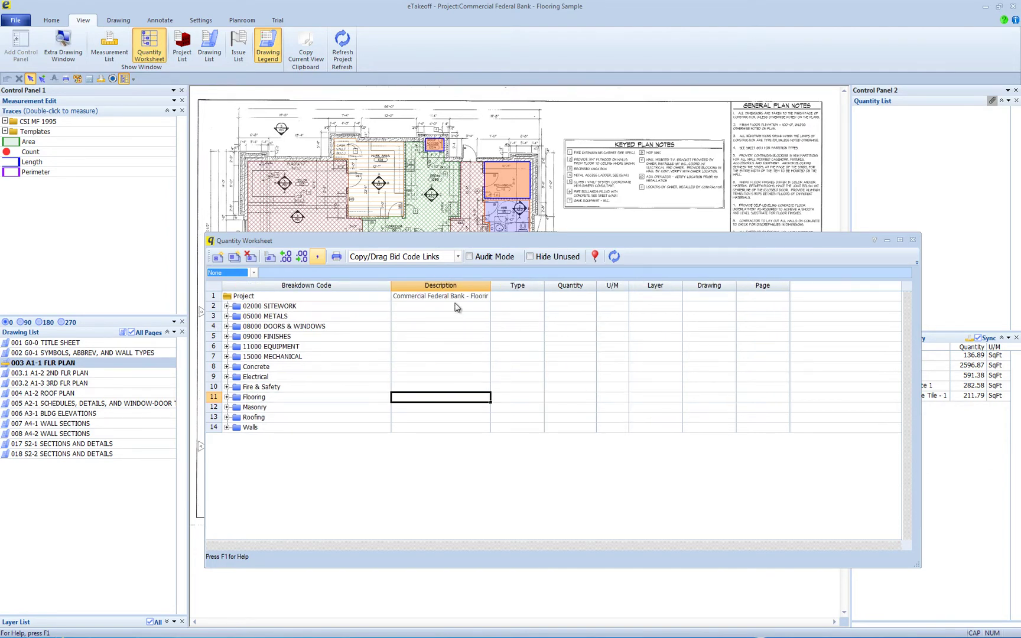
pyautogui.rightClick(443, 287)
pyautogui.moveTo(518, 330)
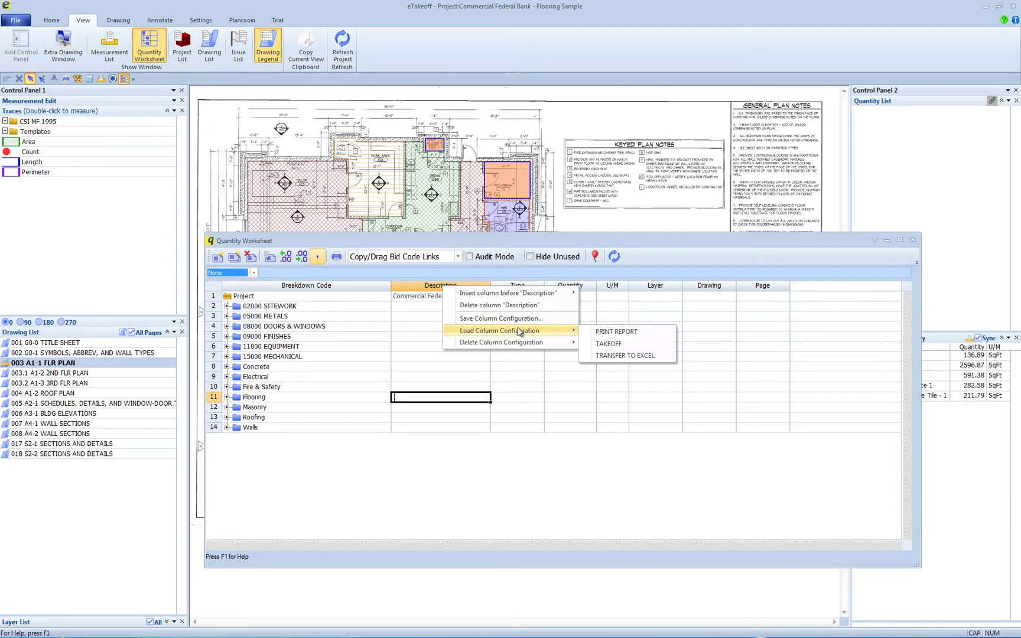
pyautogui.click(606, 345)
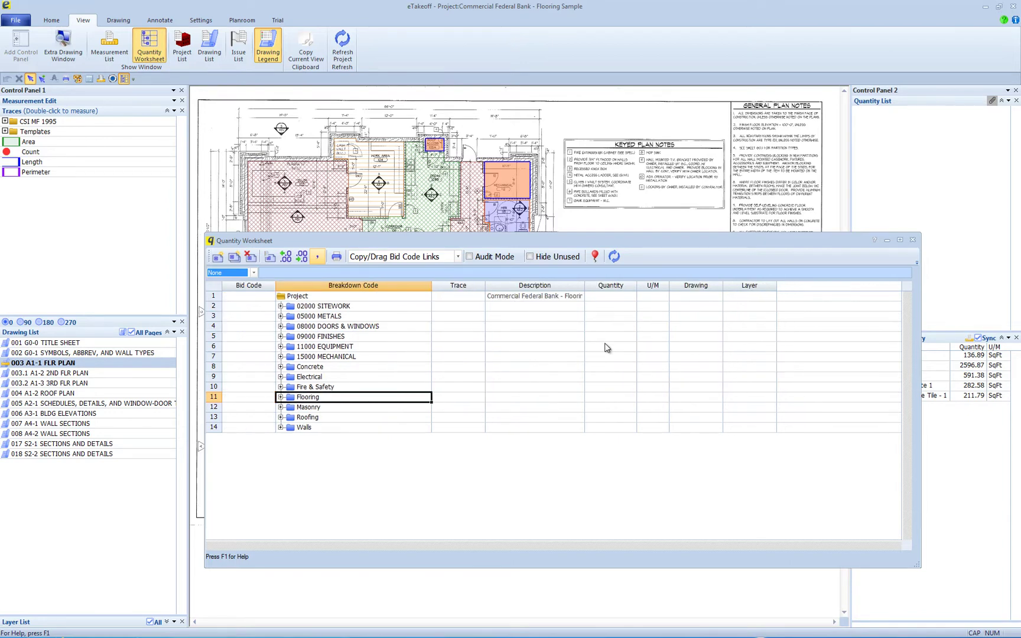
# Delete the PRINT REPORT saved column configuration.
pyautogui.rightClick(467, 288)
pyautogui.moveTo(548, 342)
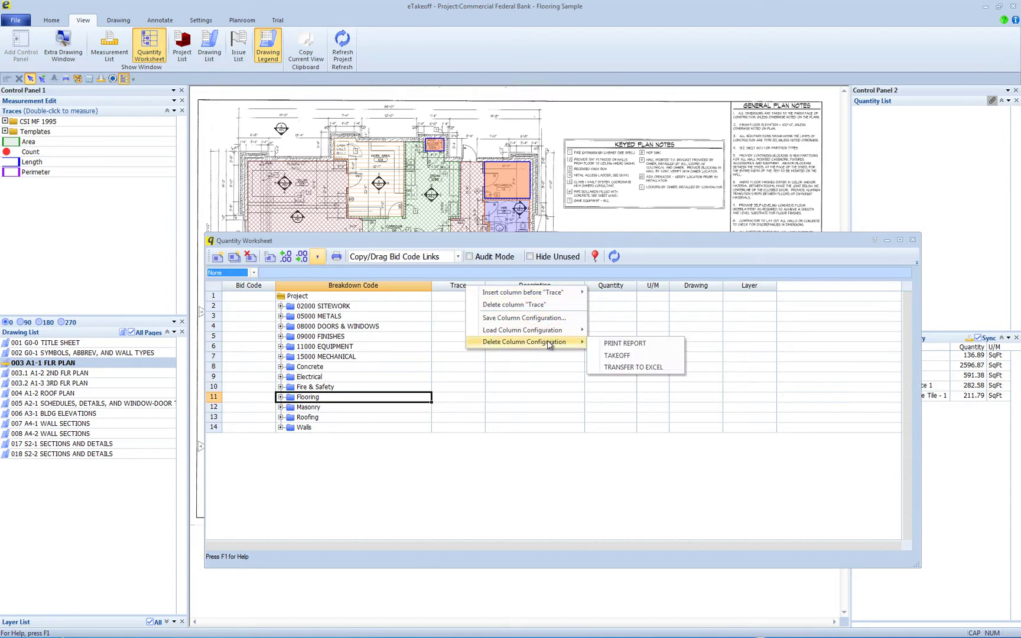
pyautogui.click(632, 348)
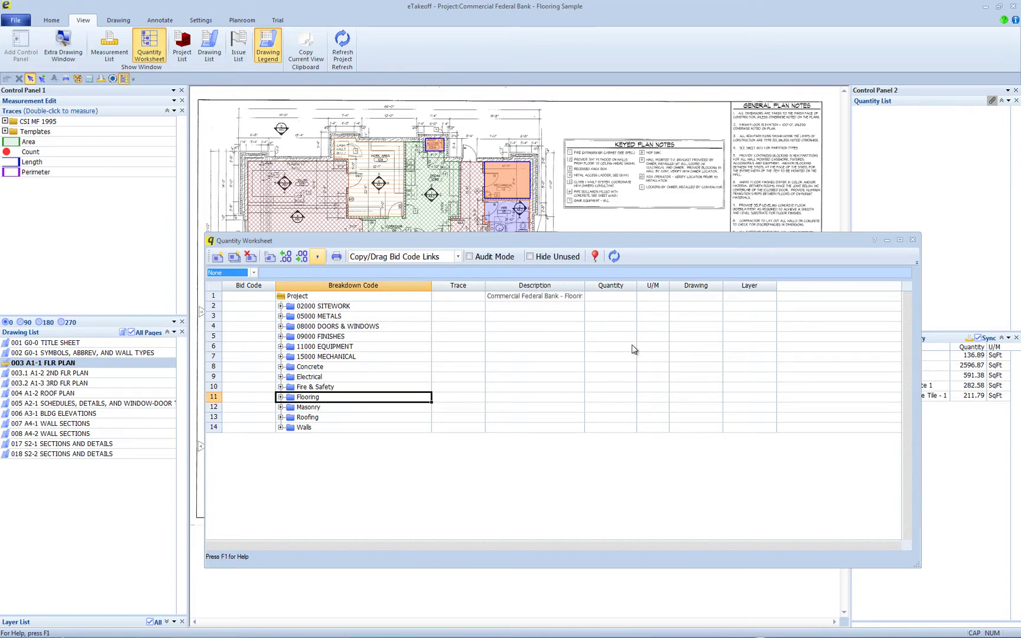
pyautogui.rightClick(457, 287)
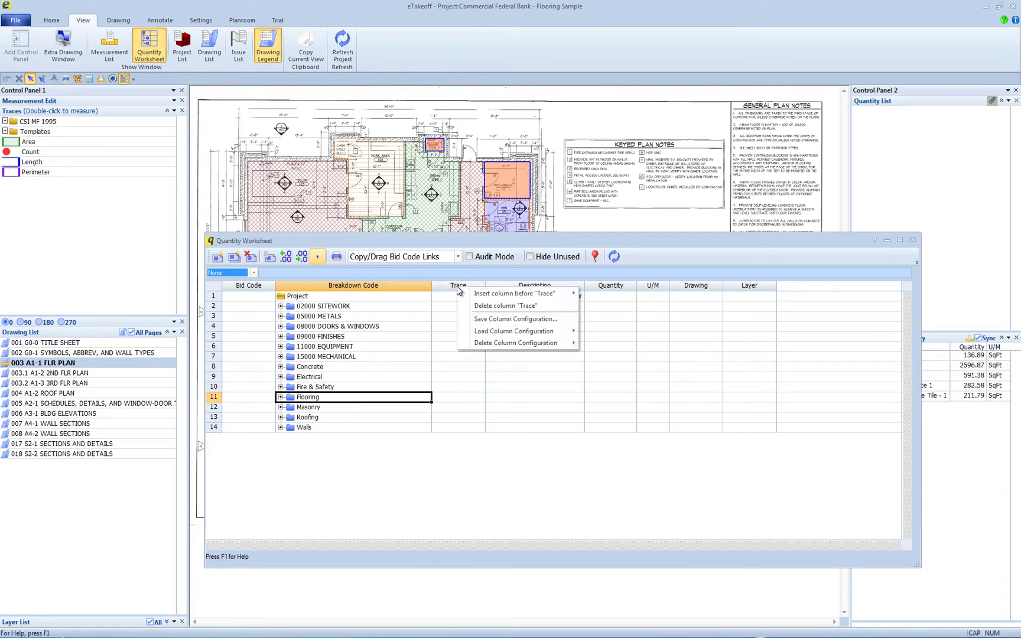
pyautogui.moveTo(520, 343)
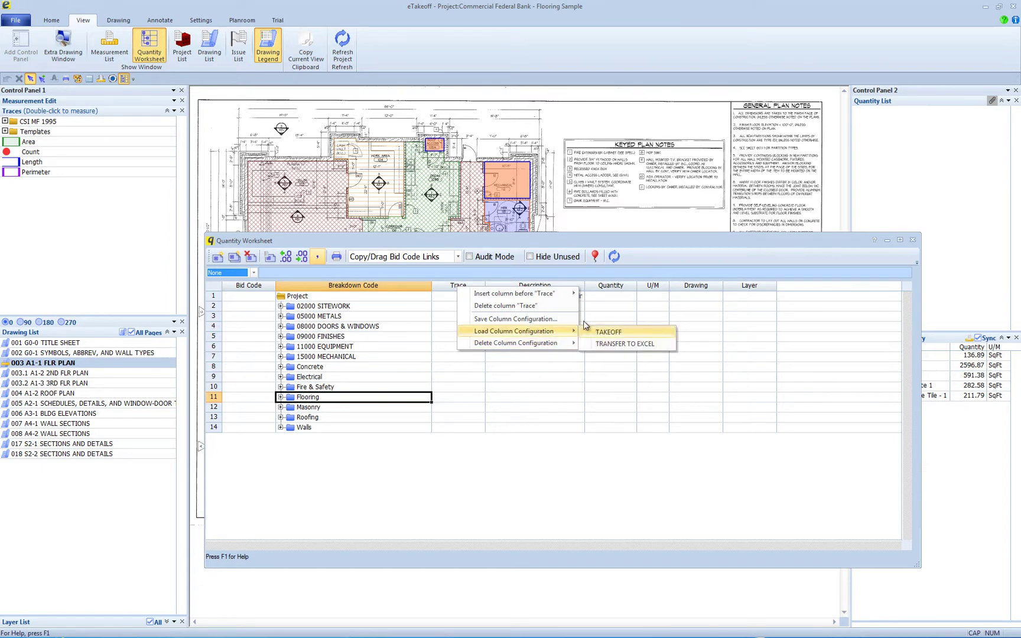
pyautogui.click(608, 331)
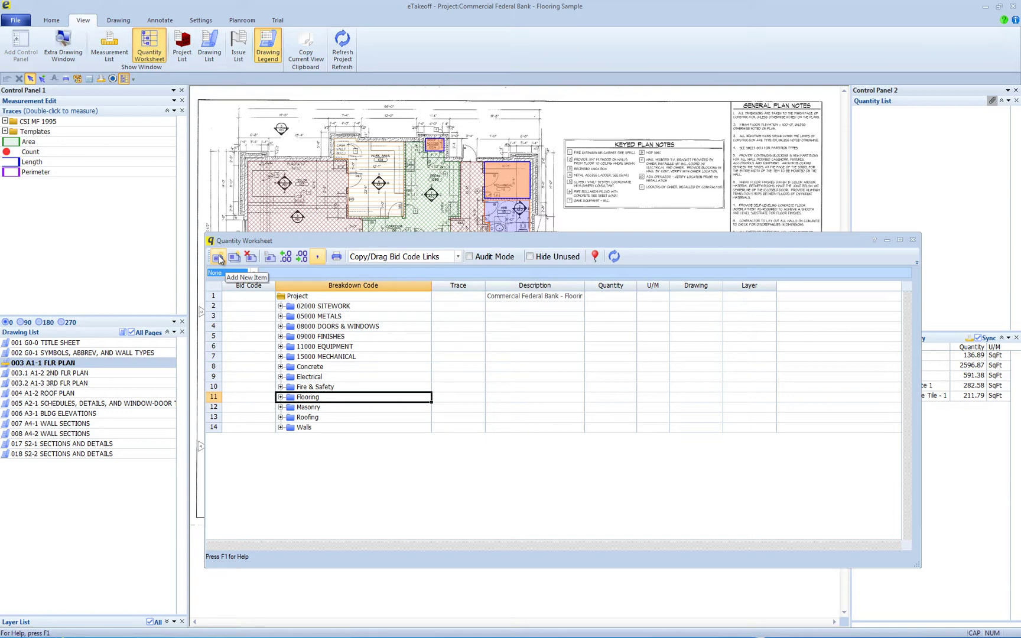
pyautogui.click(218, 259)
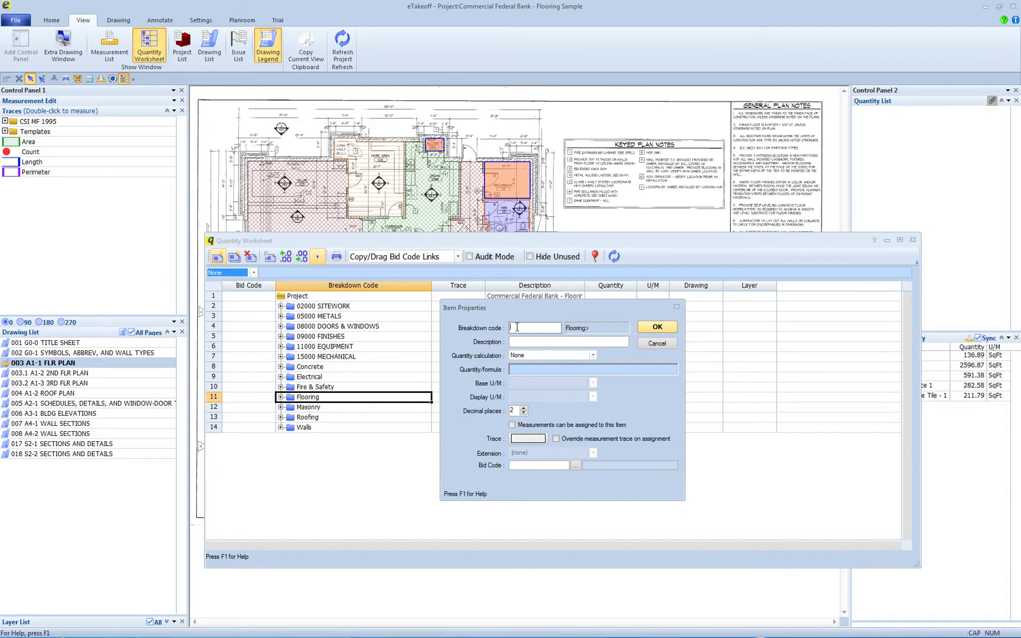
pyautogui.click(663, 329)
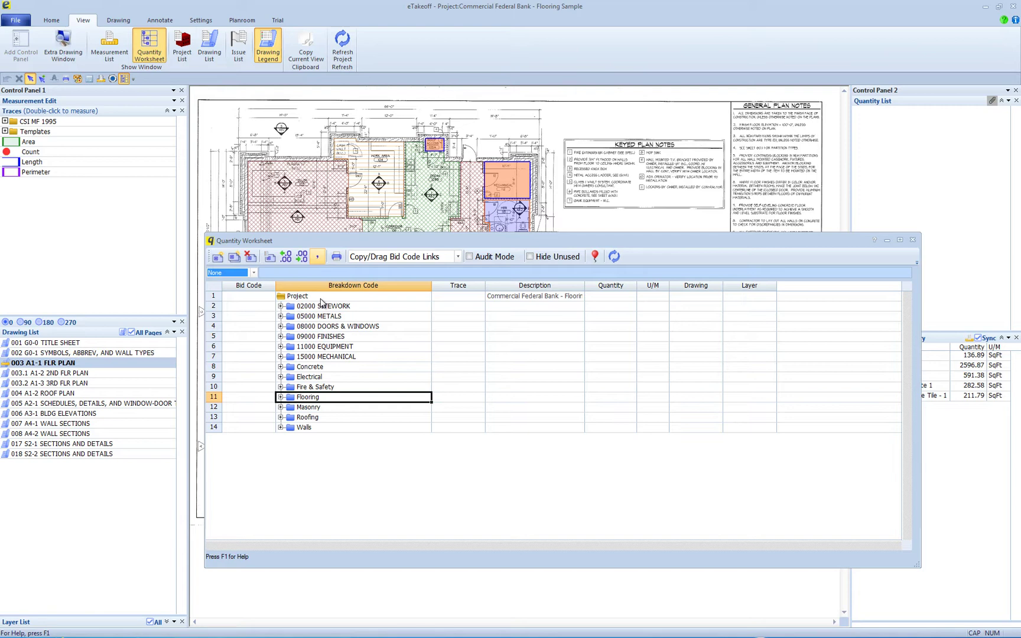
pyautogui.rightClick(317, 401)
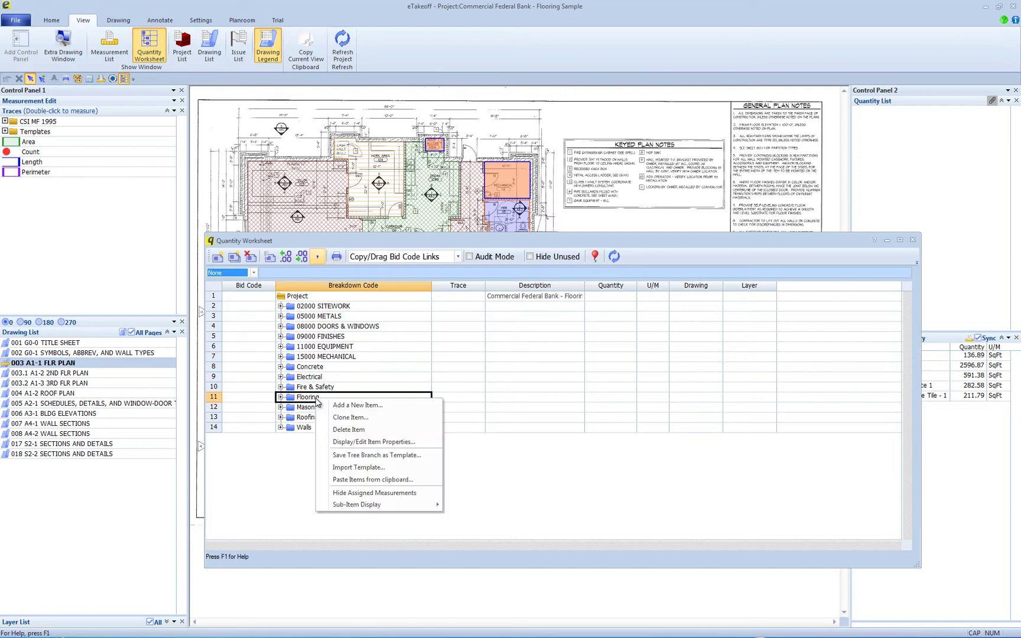
pyautogui.click(349, 405)
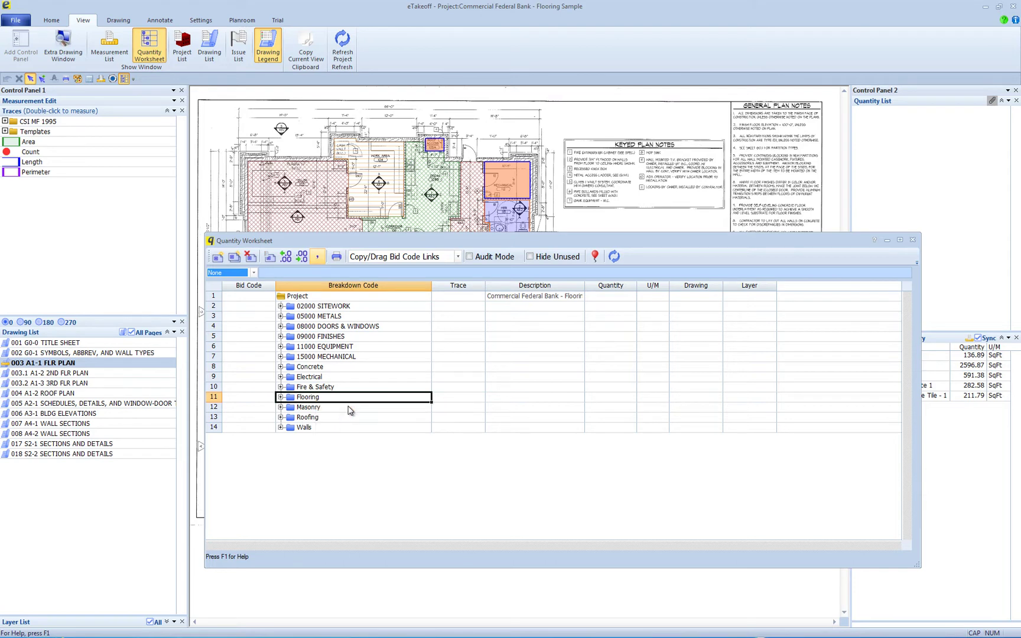
# Clone WT-A as a new WT-B item, including its member materials.
pyautogui.click(280, 427)
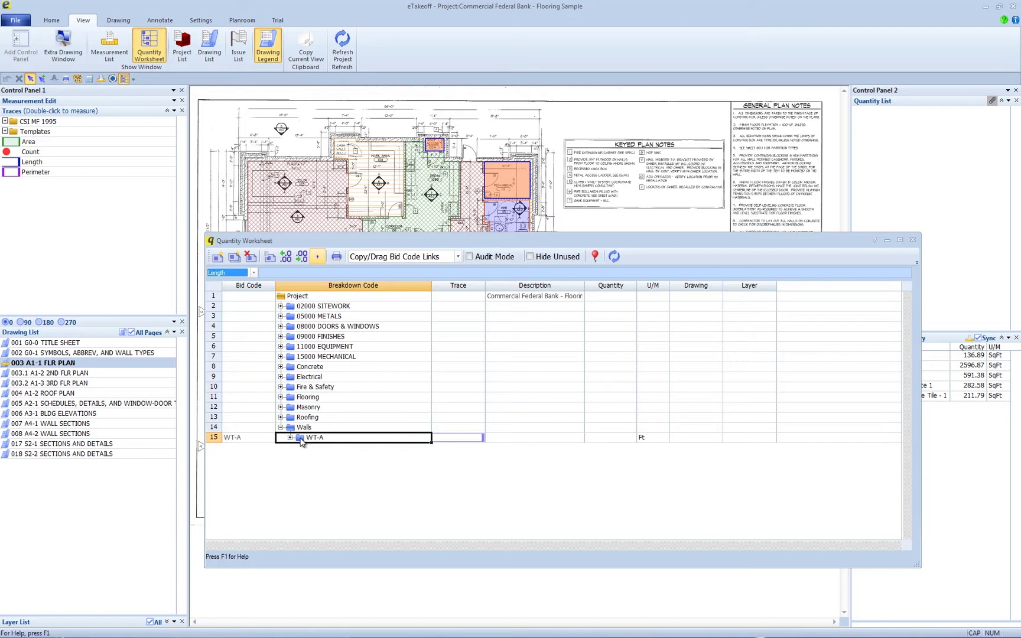
pyautogui.click(290, 438)
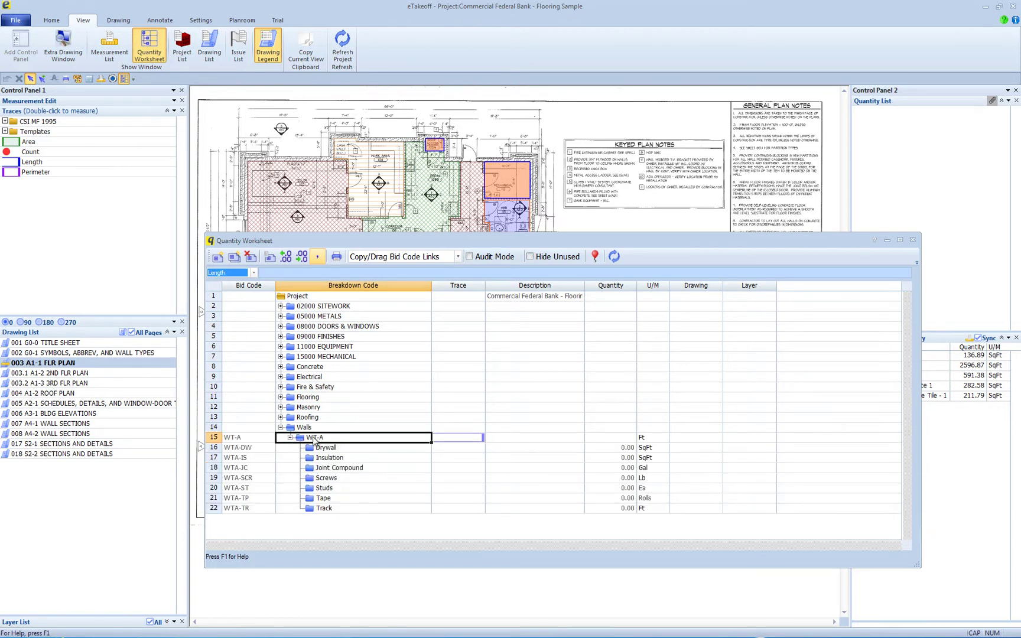
pyautogui.click(235, 257)
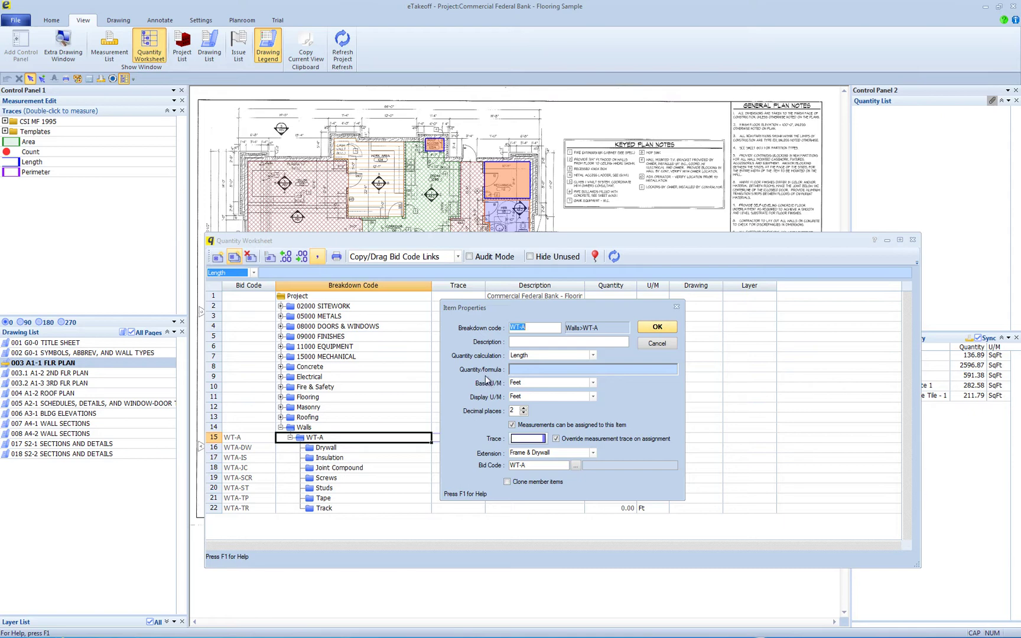
pyautogui.click(536, 328)
pyautogui.press('BackSpace')
pyautogui.write('B')
pyautogui.press('BackSpace')
pyautogui.write('B')
pyautogui.click(506, 482)
pyautogui.click(656, 327)
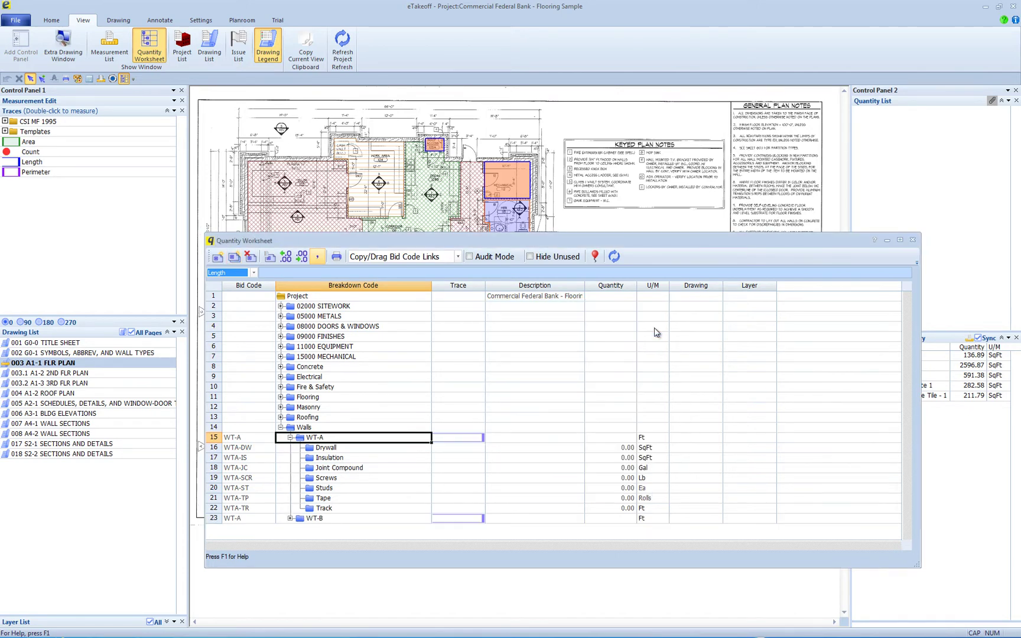
# Expand WT-B to check its seven copied materials, then collapse Walls.
pyautogui.click(290, 518)
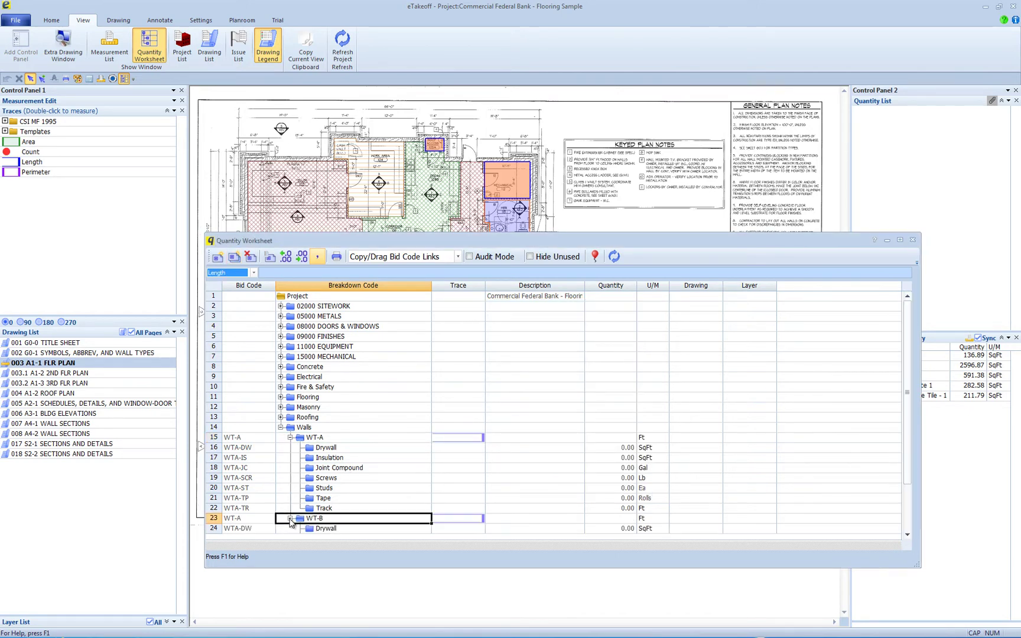
pyautogui.scroll(-2, 324, 505)
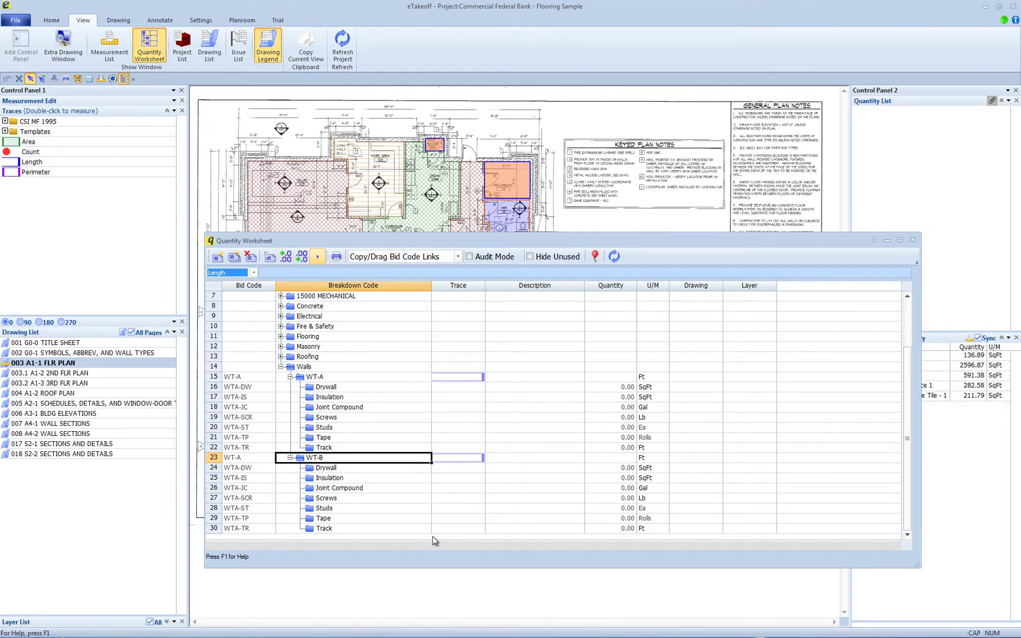
pyautogui.scroll(2, 431, 542)
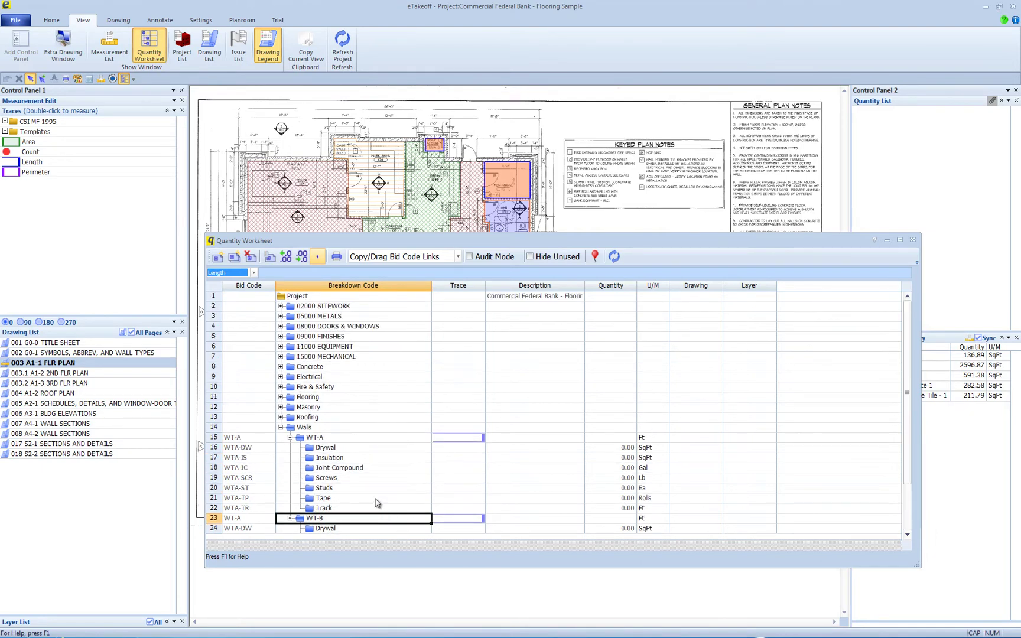
pyautogui.click(281, 427)
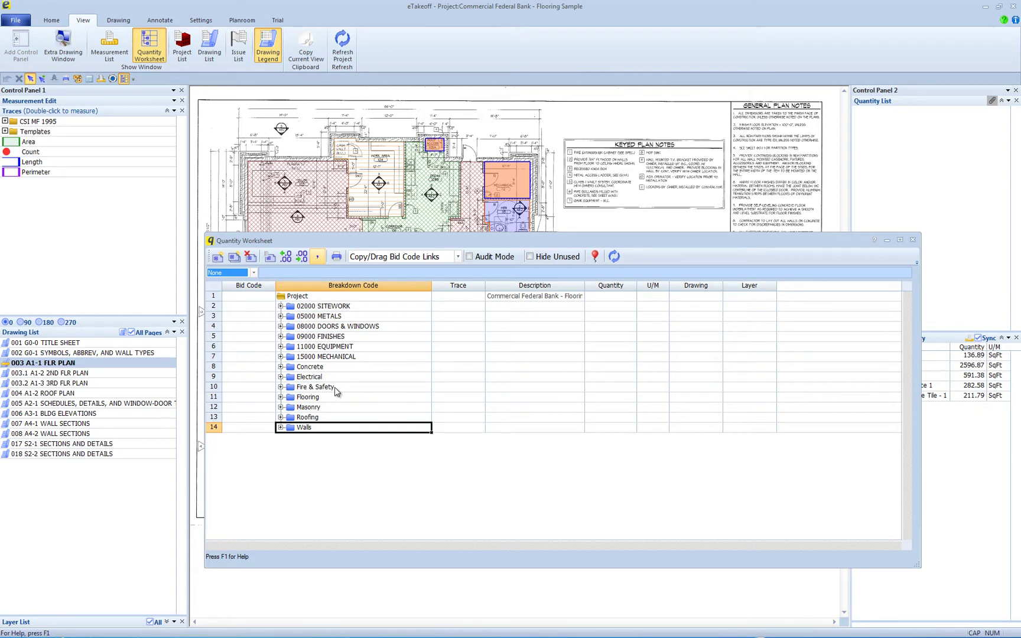
# Expand Walls, delete the WT-B item from its context menu, and confirm with Yes.
pyautogui.click(281, 427)
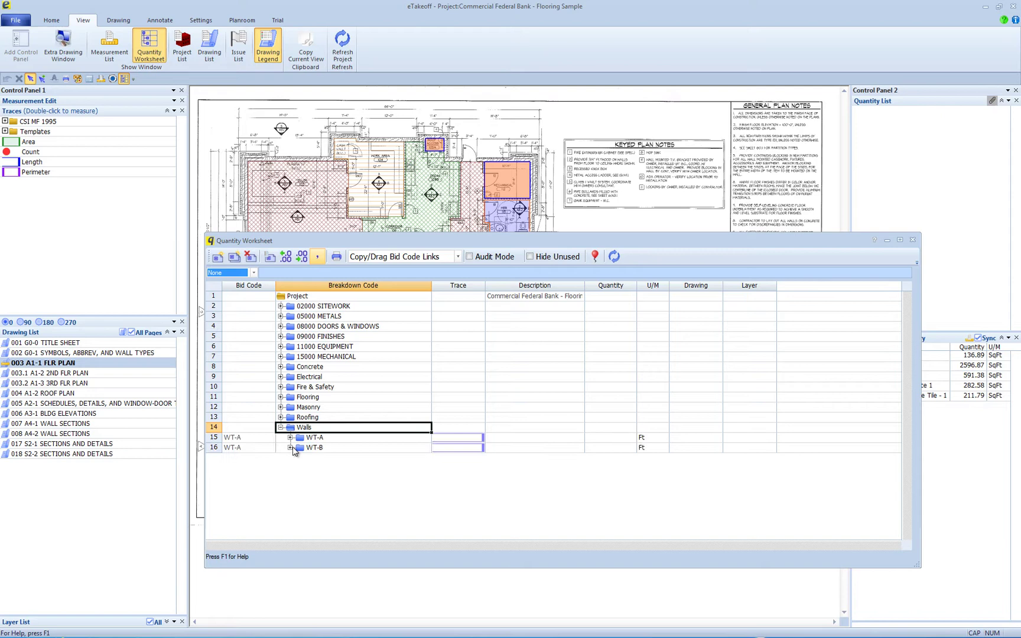
pyautogui.rightClick(311, 440)
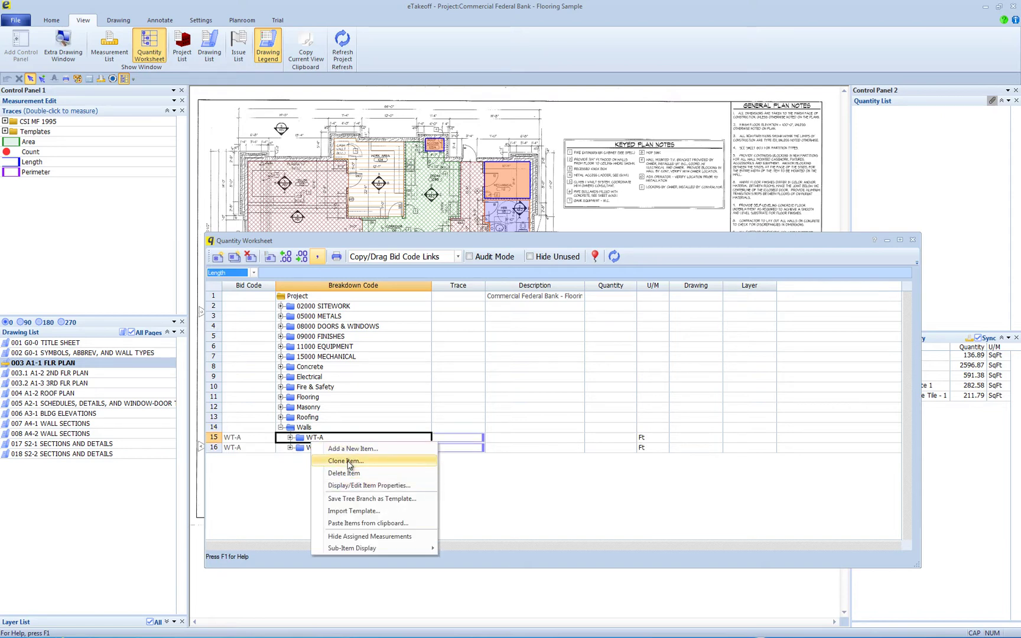
pyautogui.click(410, 465)
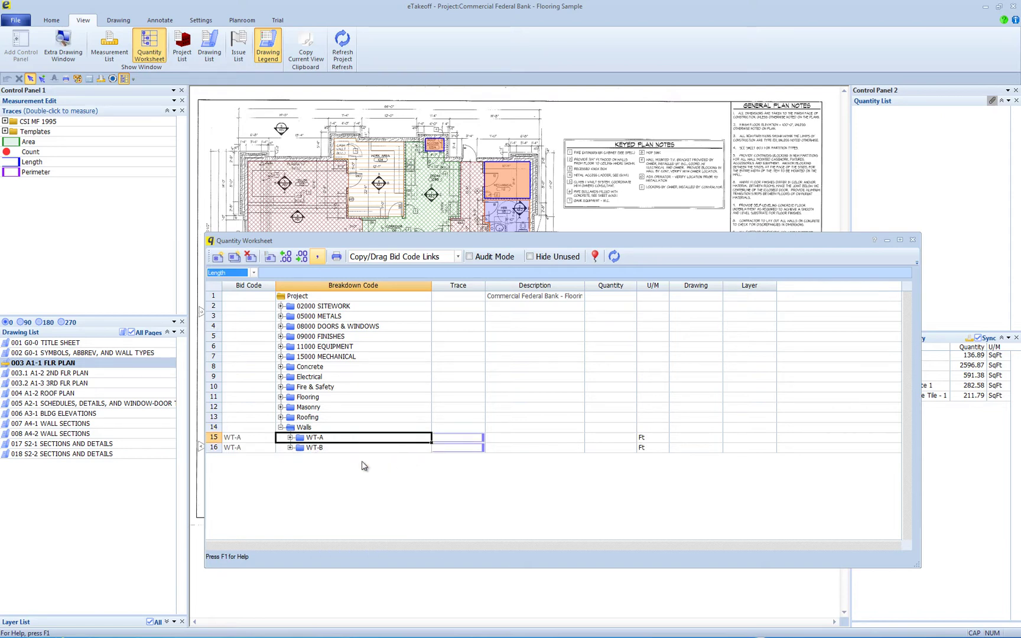
pyautogui.click(322, 448)
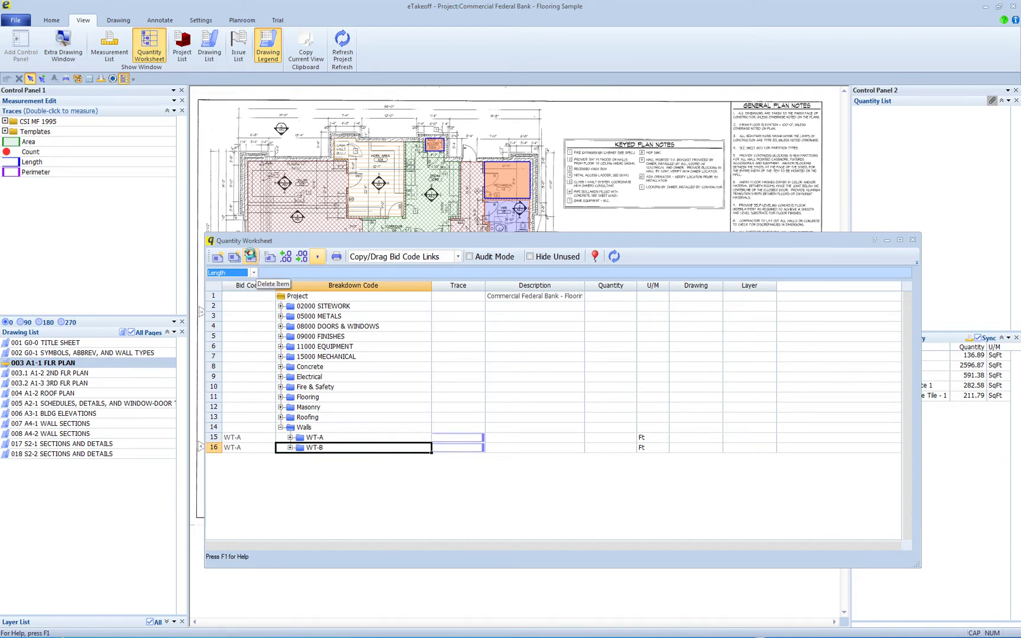
pyautogui.rightClick(313, 448)
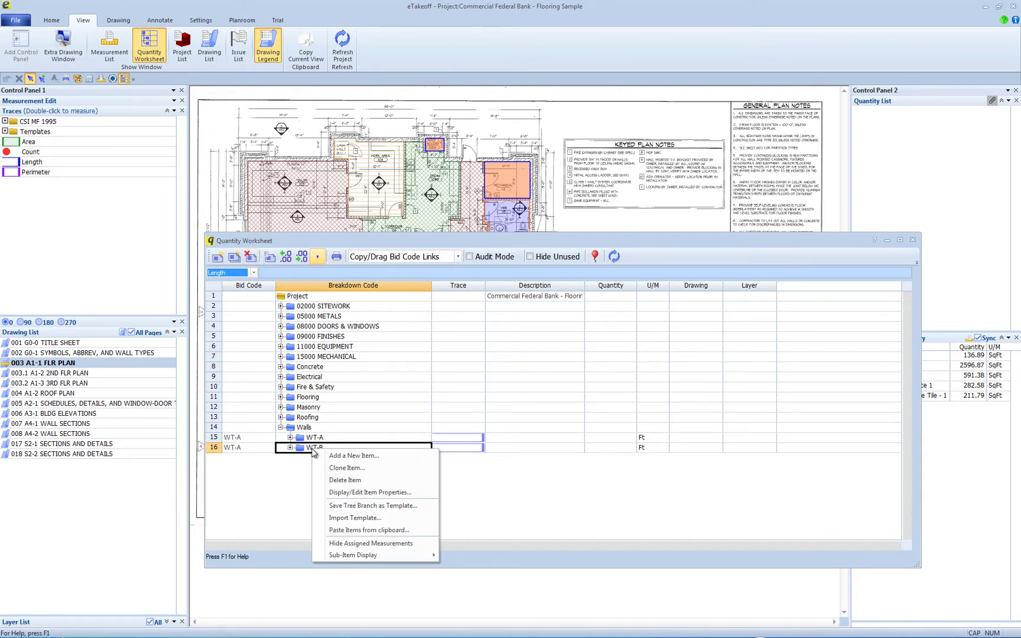
pyautogui.click(361, 481)
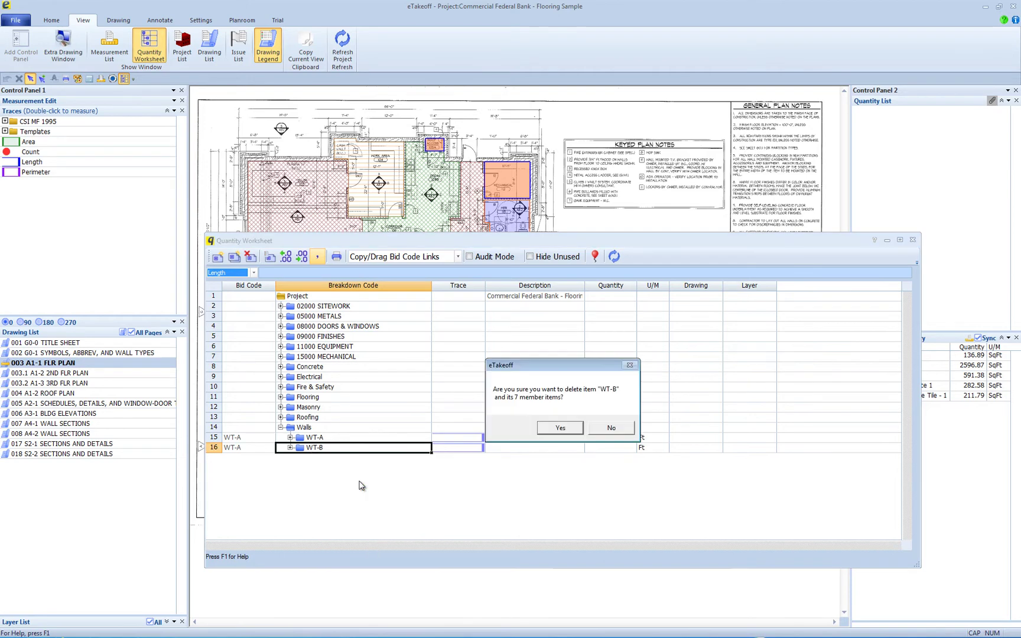
pyautogui.click(558, 428)
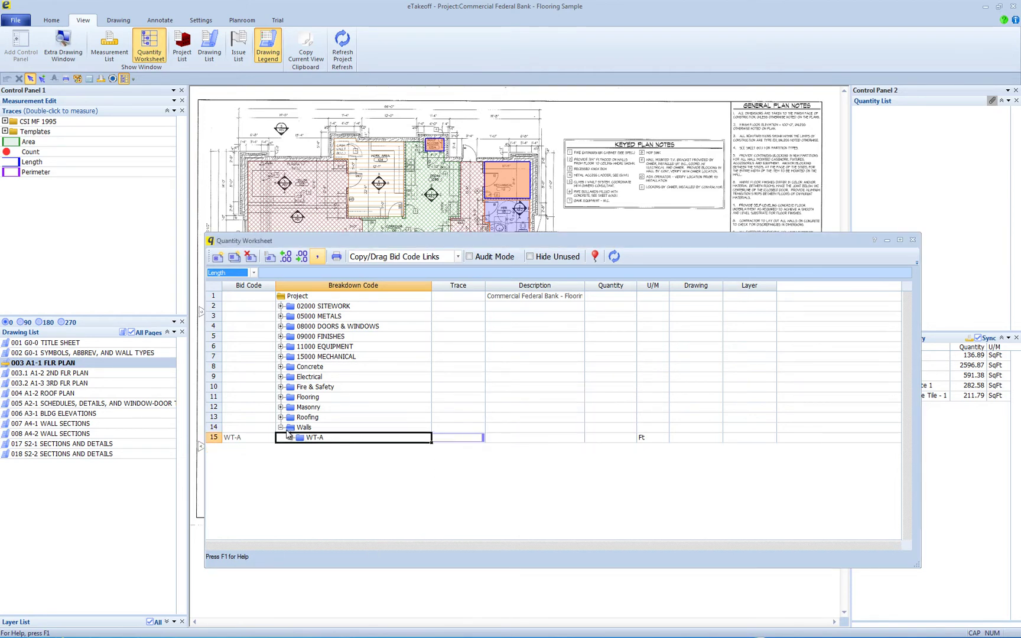
pyautogui.click(269, 258)
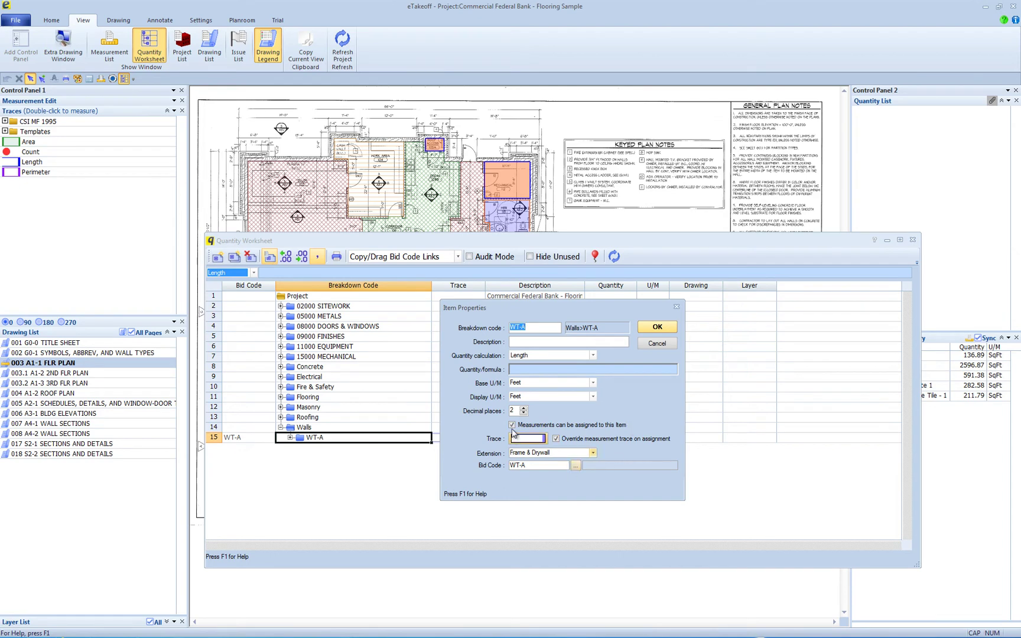
pyautogui.click(592, 383)
pyautogui.click(594, 384)
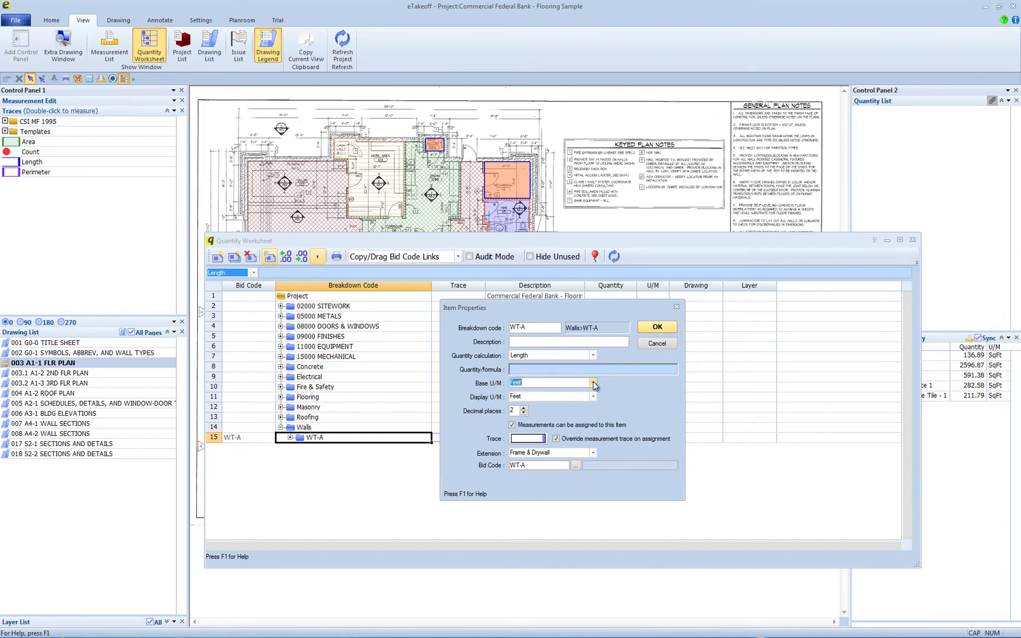
pyautogui.press('Return')
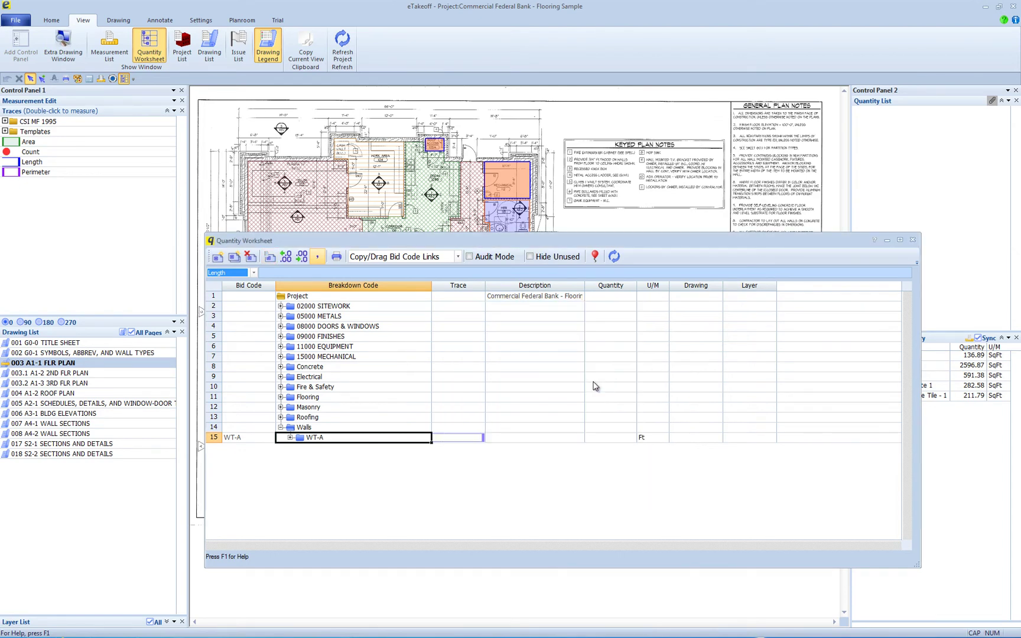
pyautogui.rightClick(325, 437)
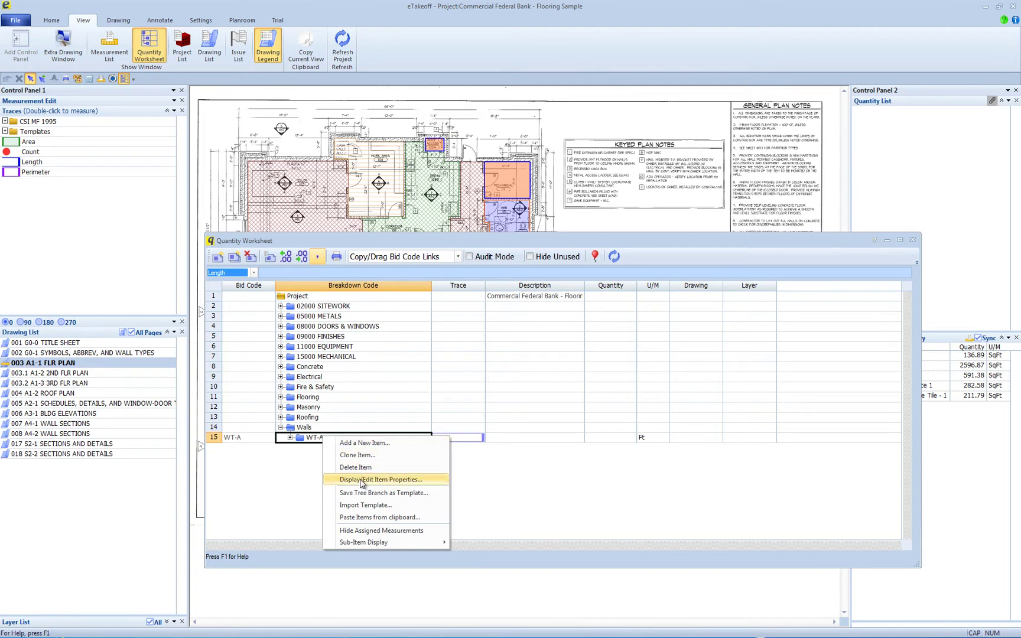
pyautogui.click(438, 479)
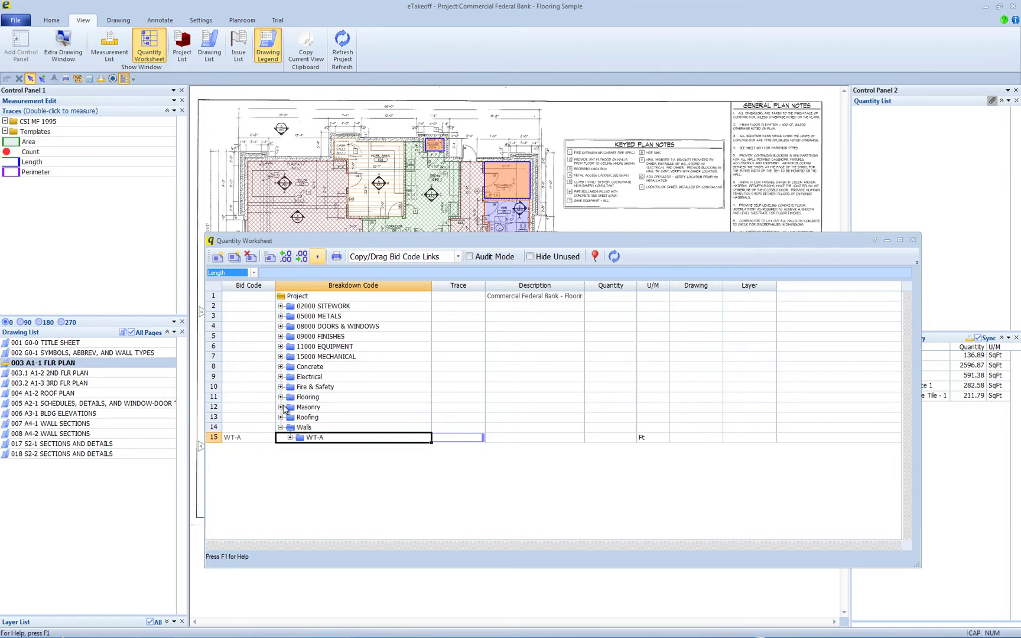
# Expand Flooring and raise the Ceramic Tile quantity's decimal places, then return to two.
pyautogui.click(281, 397)
pyautogui.click(612, 418)
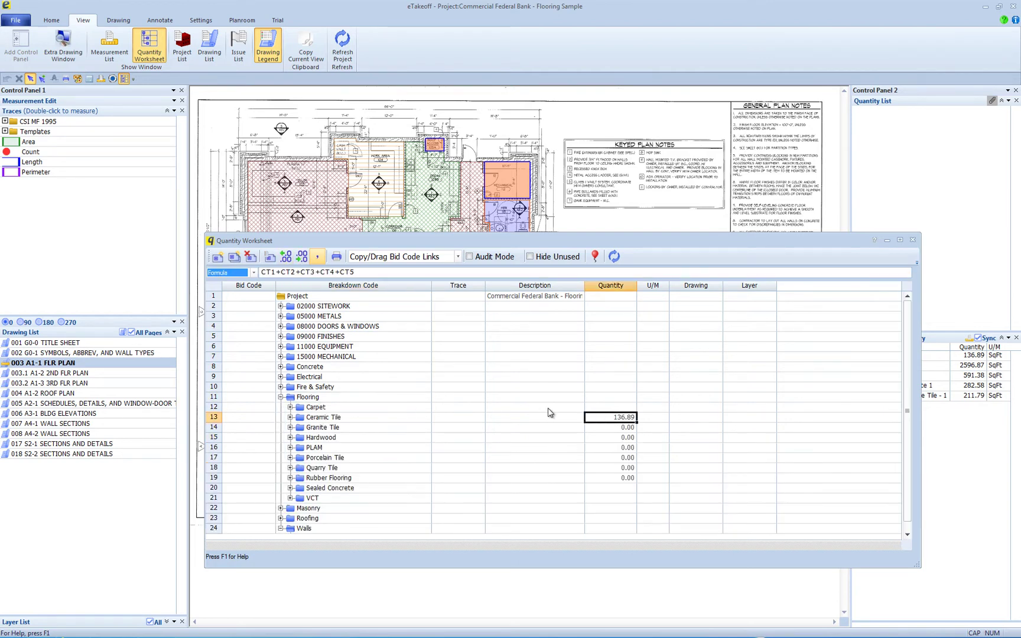
pyautogui.click(288, 255)
pyautogui.click(288, 255)
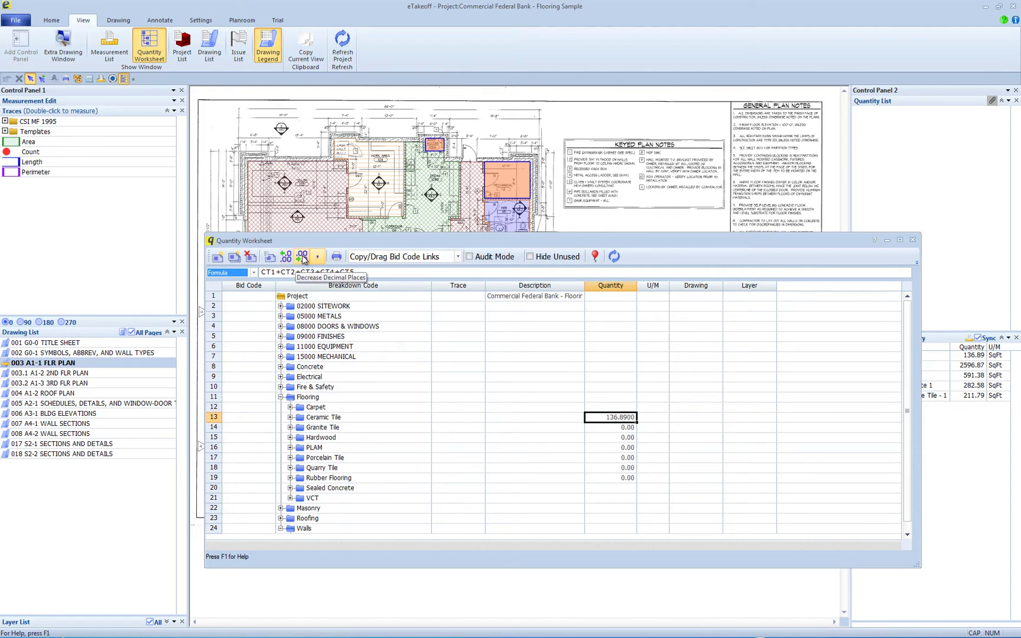
pyautogui.click(302, 258)
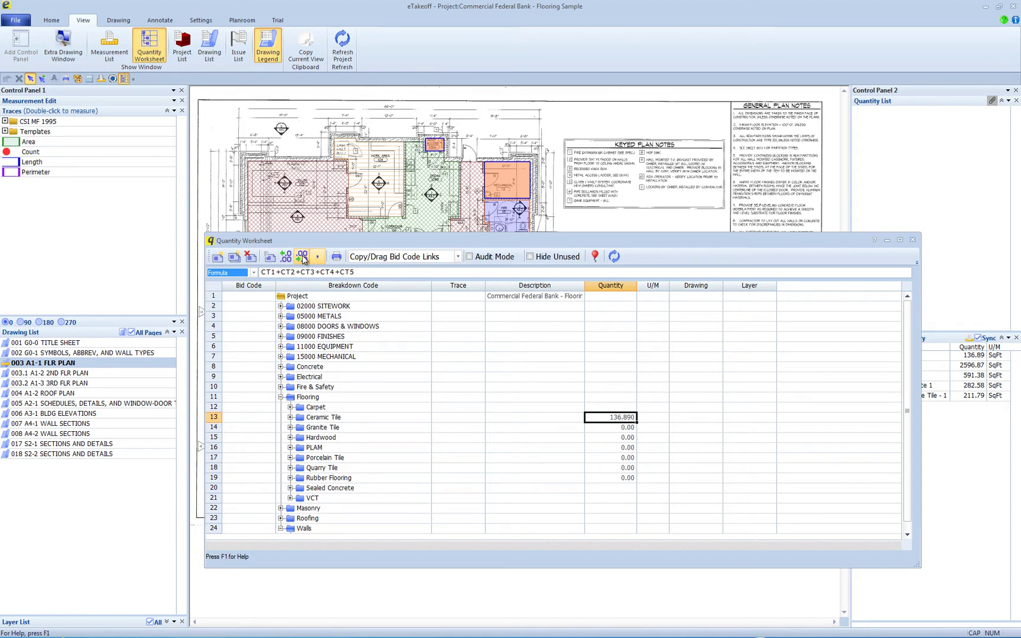
pyautogui.click(303, 258)
# Expand Carpet and toggle thousands separators on the CPT1 quantity.
pyautogui.click(290, 407)
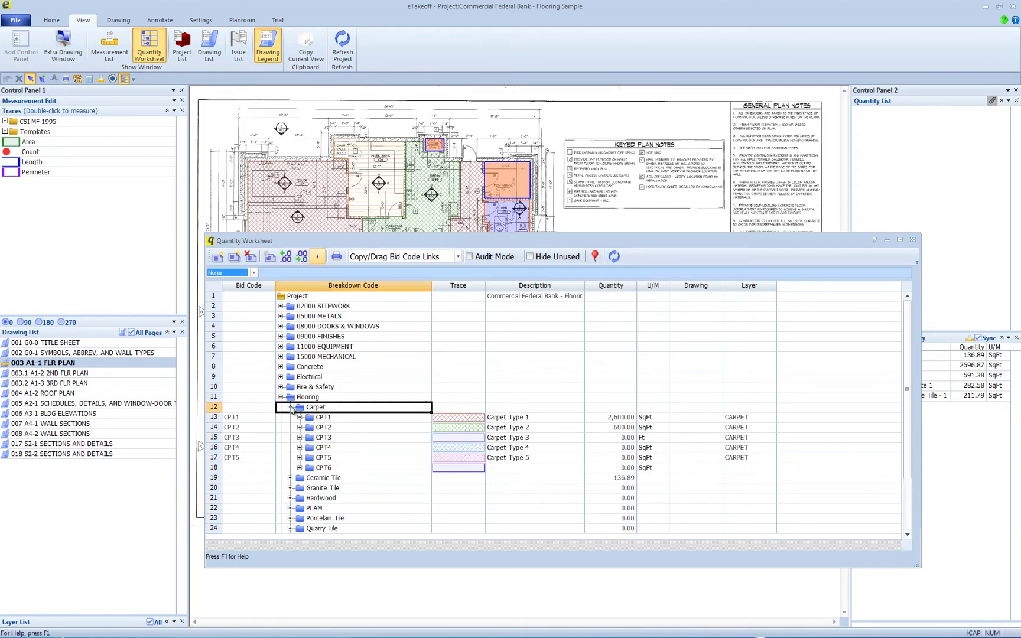
pyautogui.click(597, 419)
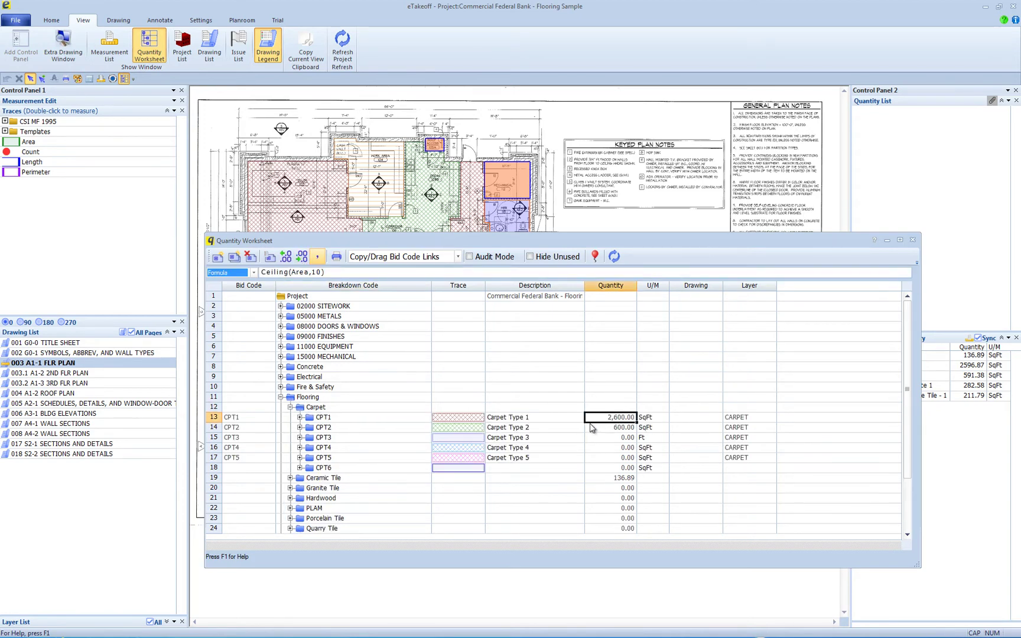
pyautogui.click(322, 258)
# Collapse Flooring and review the worksheet print settings, closing them without printing.
pyautogui.click(281, 397)
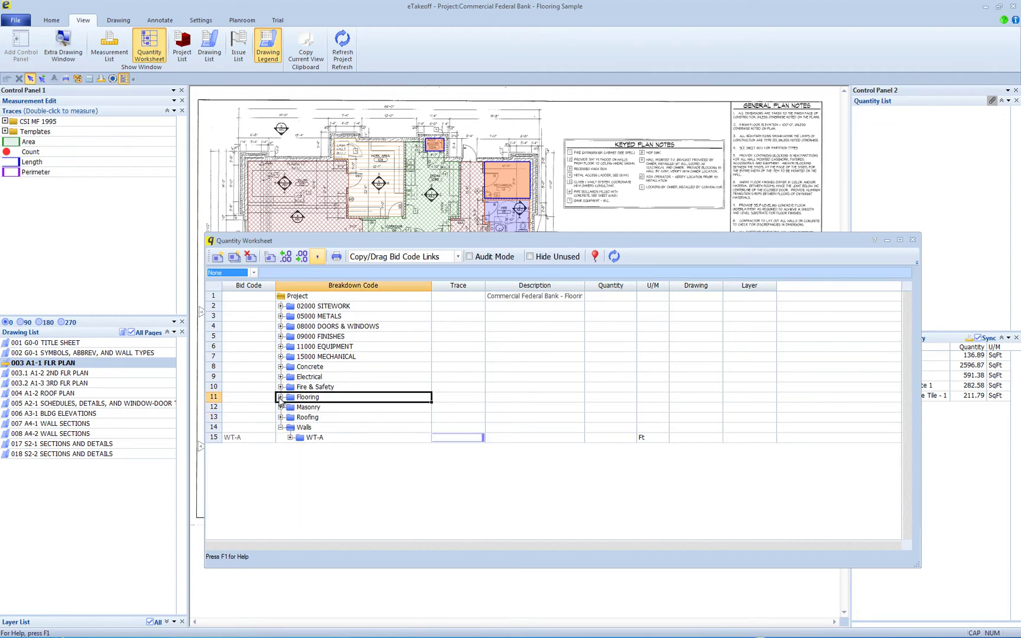
pyautogui.click(336, 255)
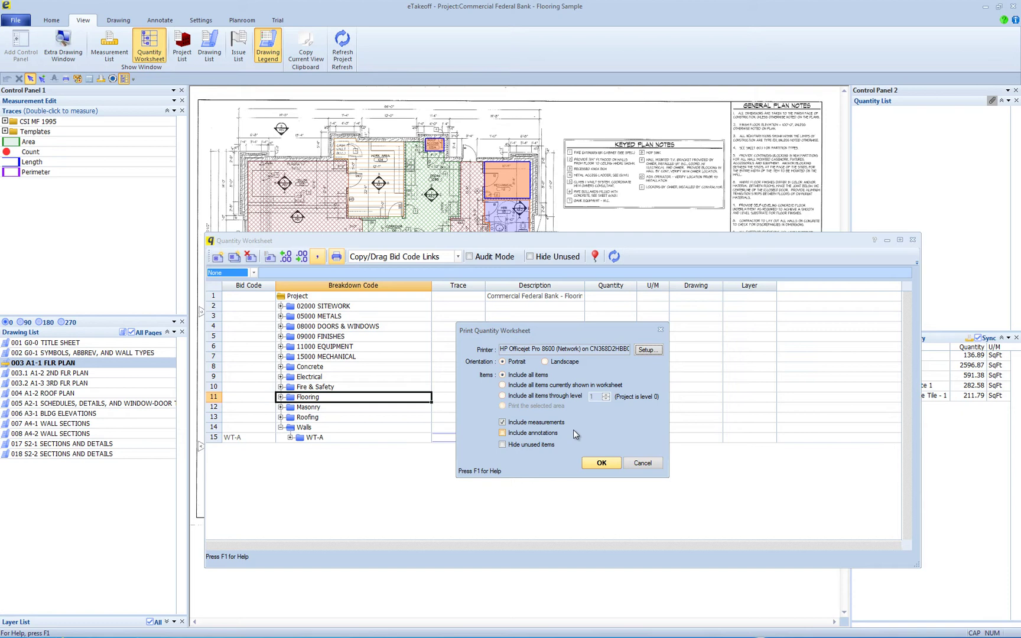
pyautogui.press('Return')
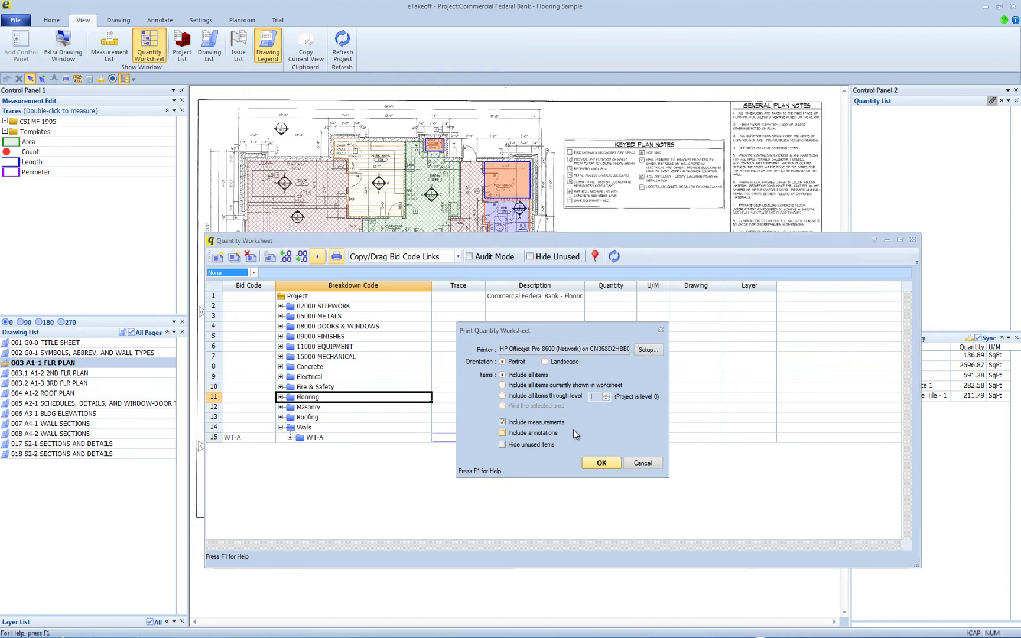
# Cycle the copy/drag mode through values and item links, ending on Copy/Drag Bid Code Links.
pyautogui.click(458, 257)
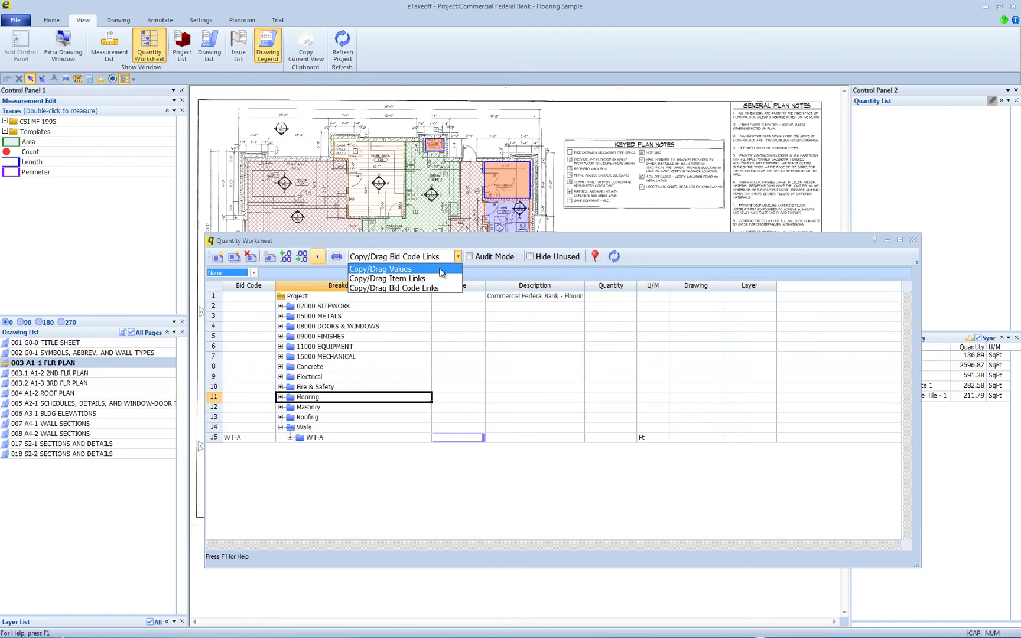
pyautogui.click(440, 270)
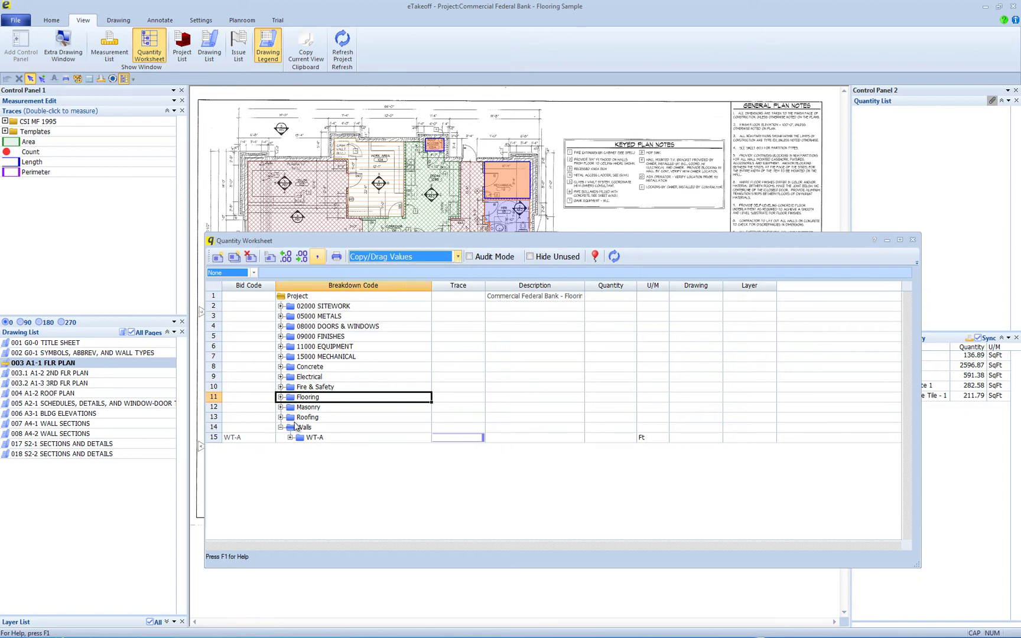
pyautogui.click(281, 398)
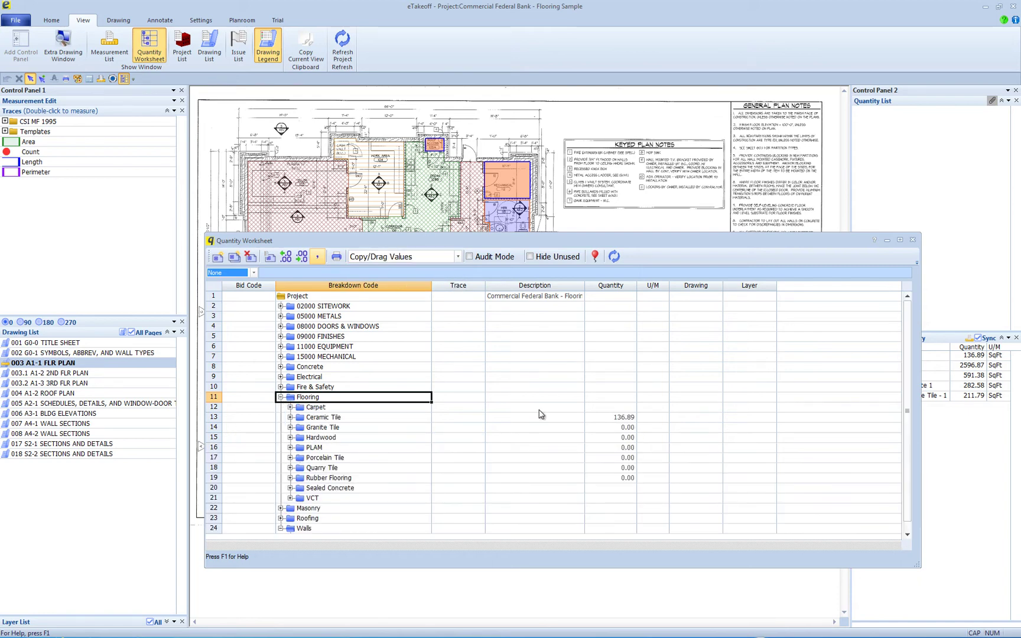
pyautogui.click(625, 418)
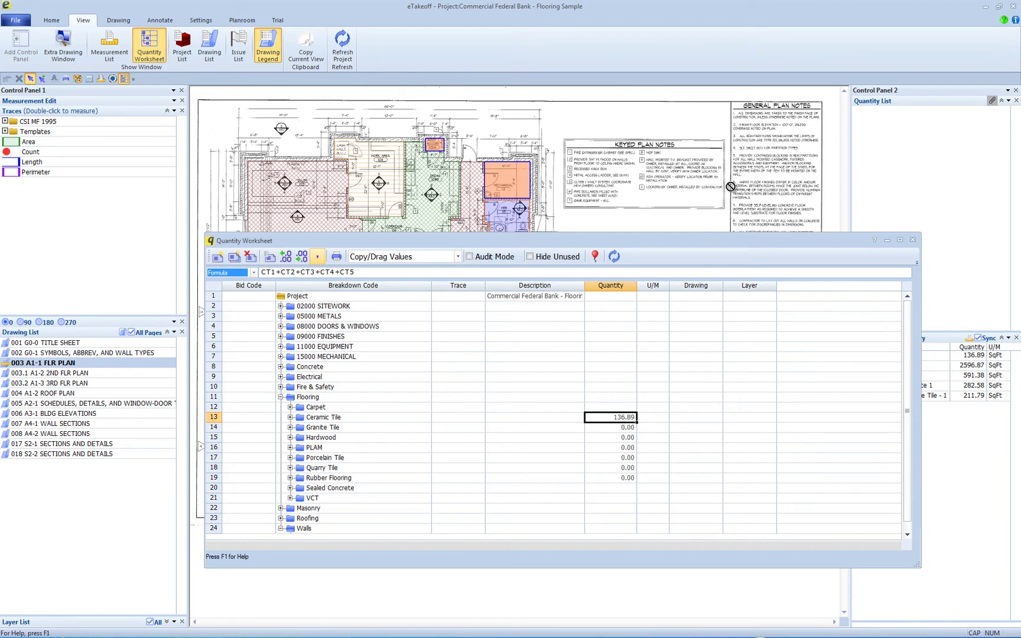
pyautogui.click(458, 257)
pyautogui.click(427, 279)
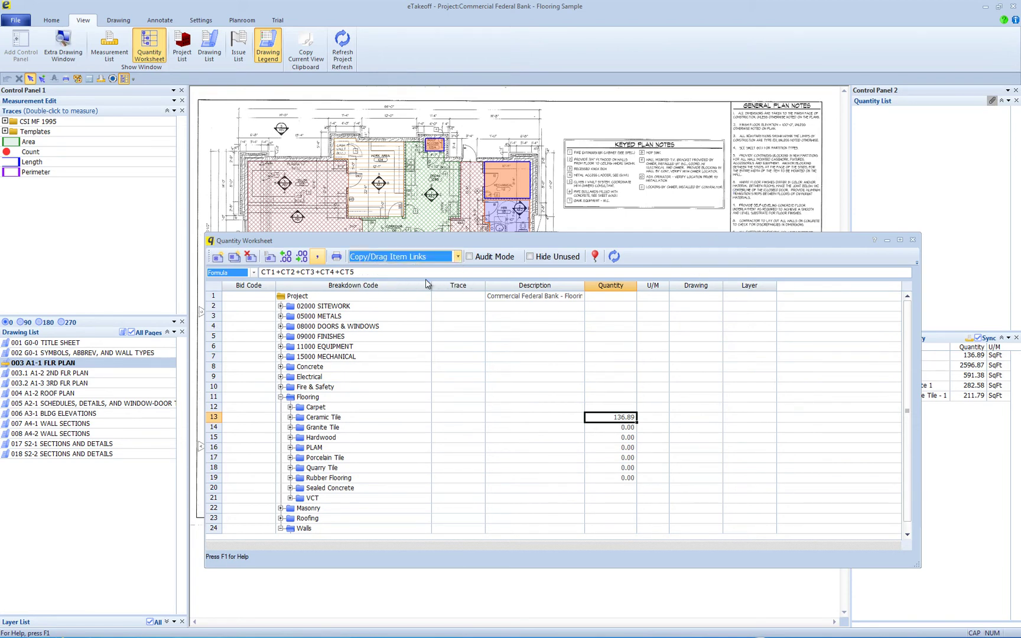
pyautogui.click(323, 409)
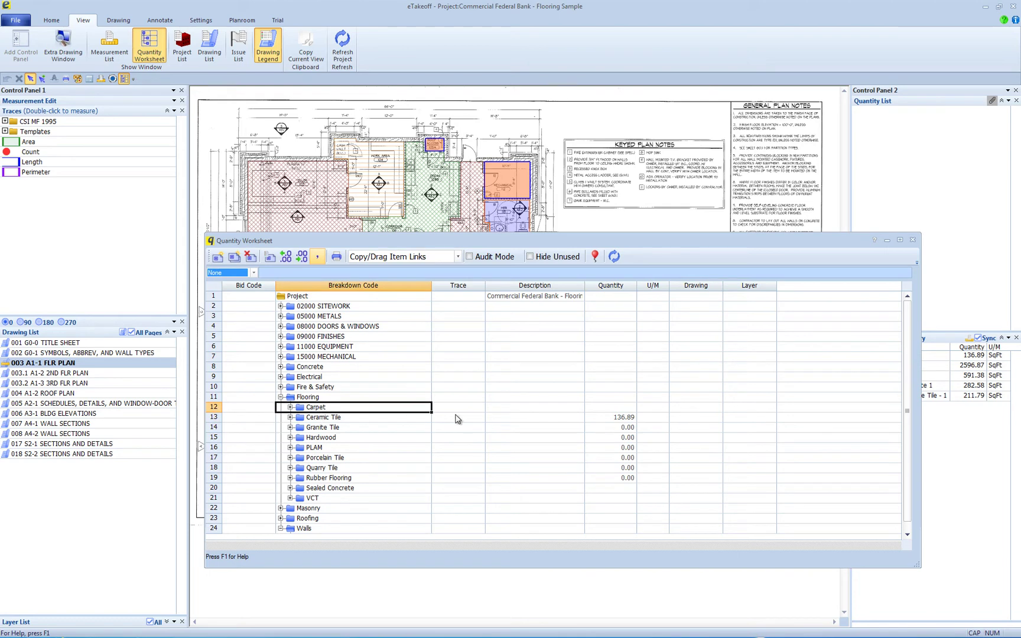
pyautogui.click(458, 257)
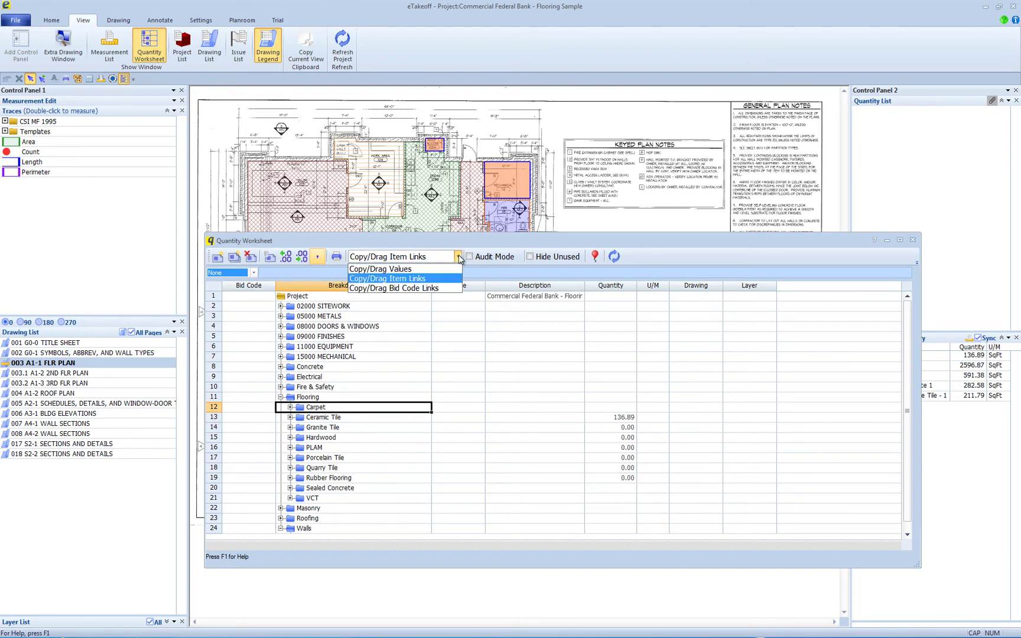
pyautogui.click(424, 289)
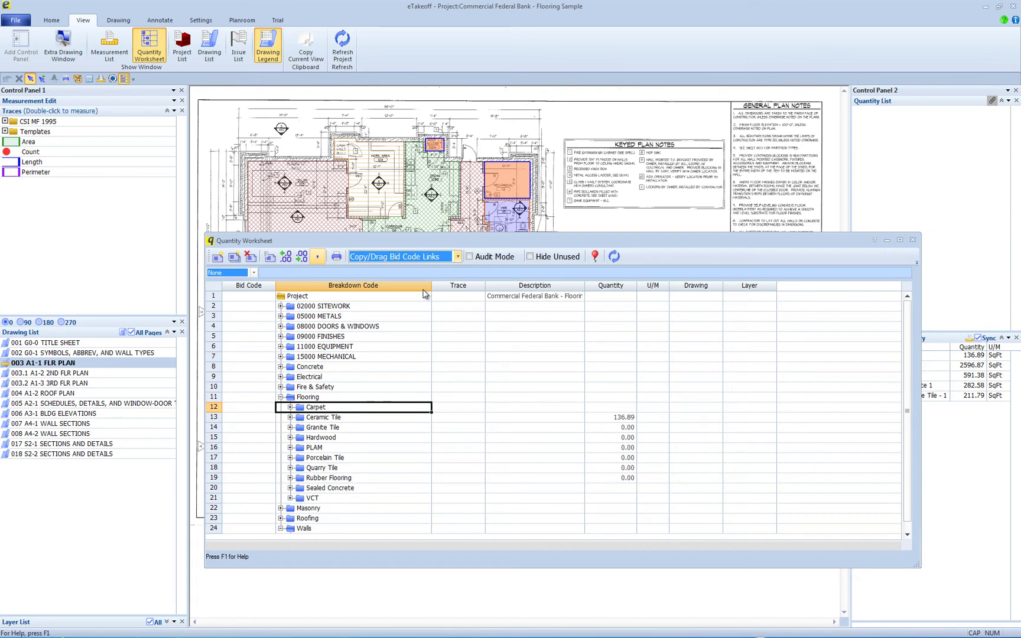
# Expand Carpet and inspect CPT1's Ceiling(Area,10) quantity of 2,600.00.
pyautogui.click(291, 407)
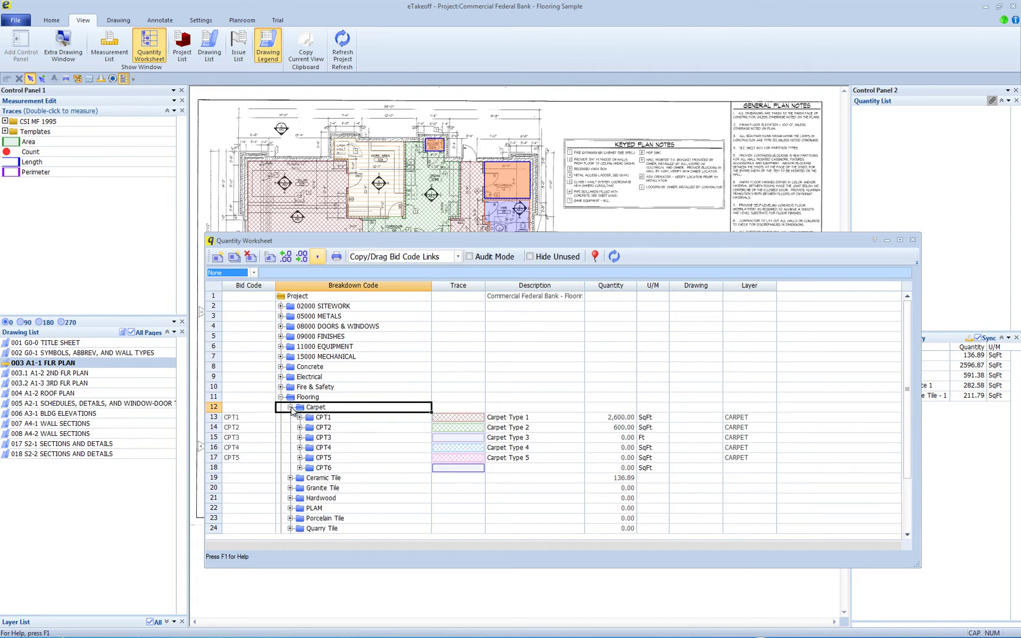
pyautogui.click(233, 417)
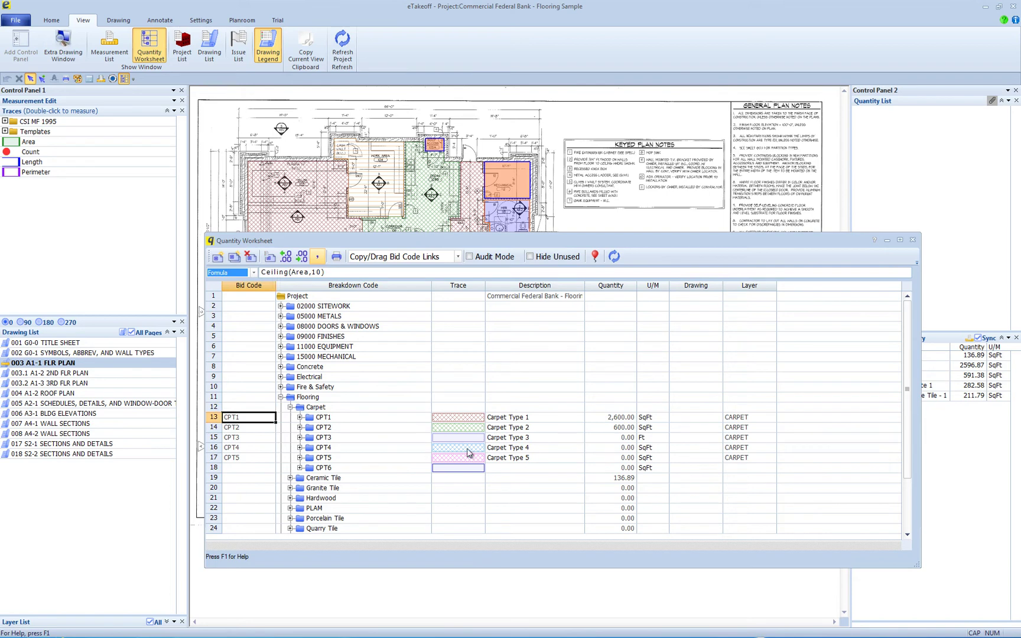
pyautogui.click(617, 418)
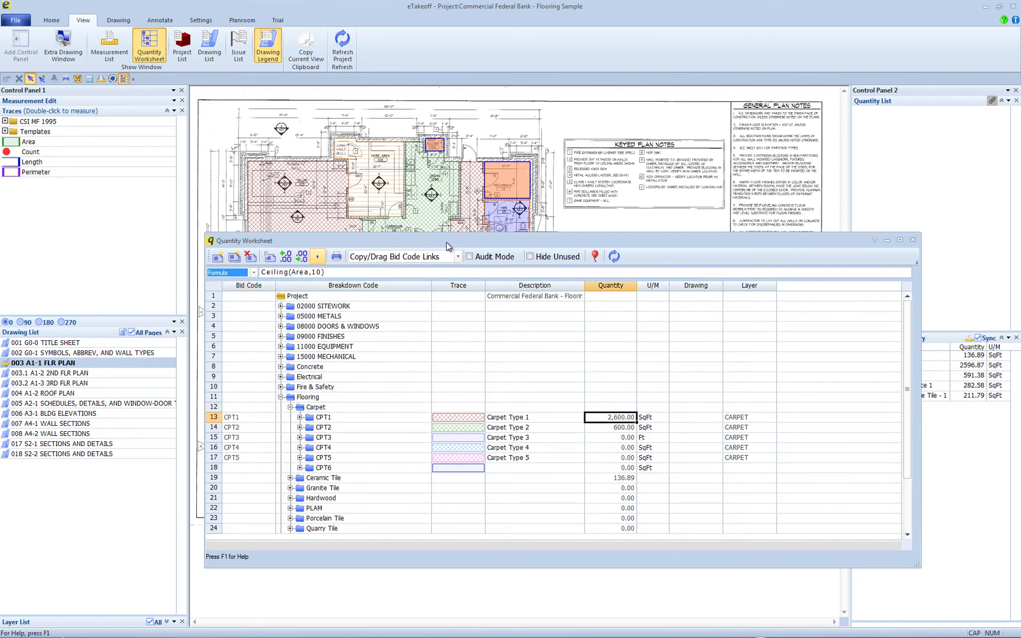
# Lower the worksheet and isolate the Flooring, Carpet, CPT1 and CPT2 areas on the plan in turn.
pyautogui.moveTo(446, 241); pyautogui.dragTo(456, 341)
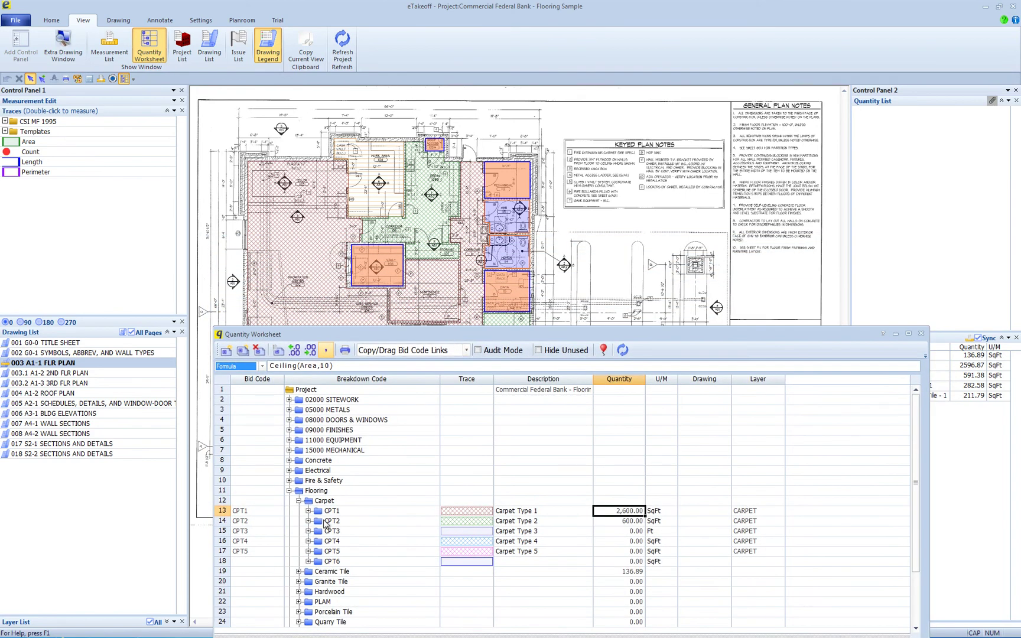
pyautogui.click(313, 493)
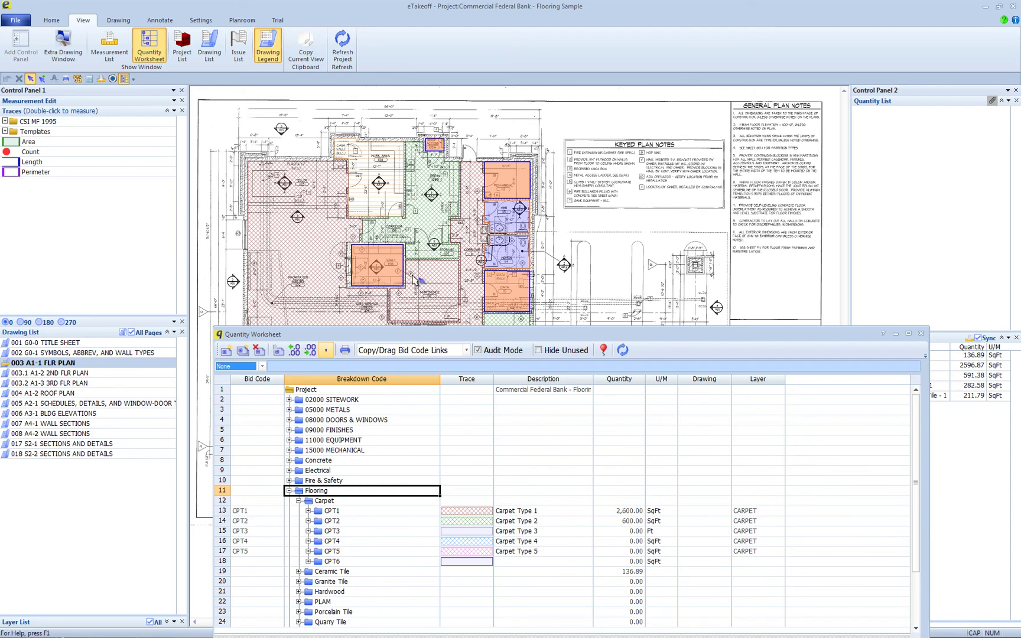
pyautogui.click(324, 500)
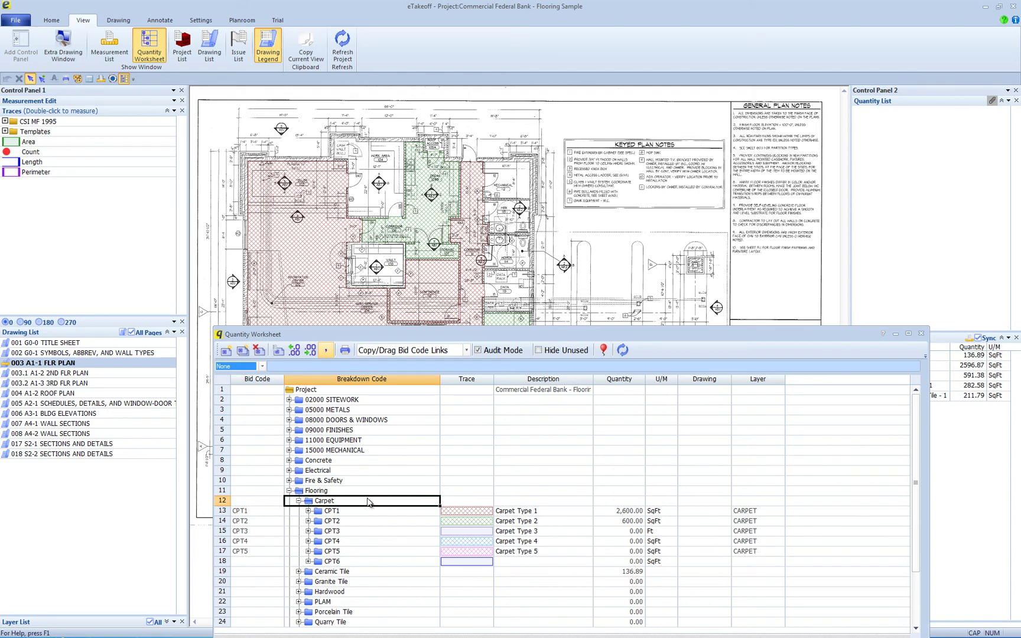
pyautogui.click(334, 513)
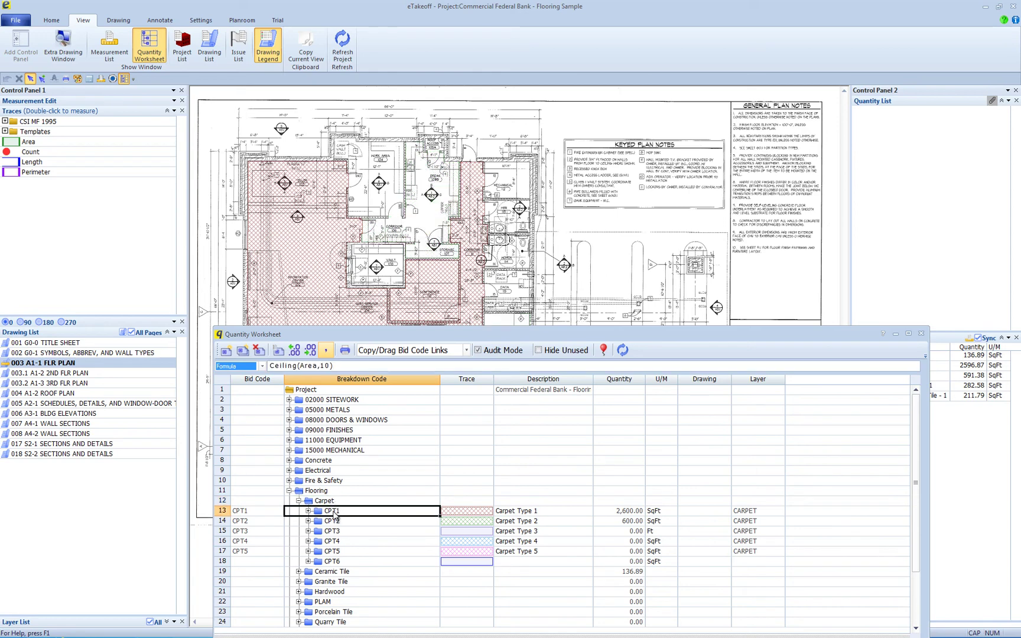
pyautogui.click(336, 523)
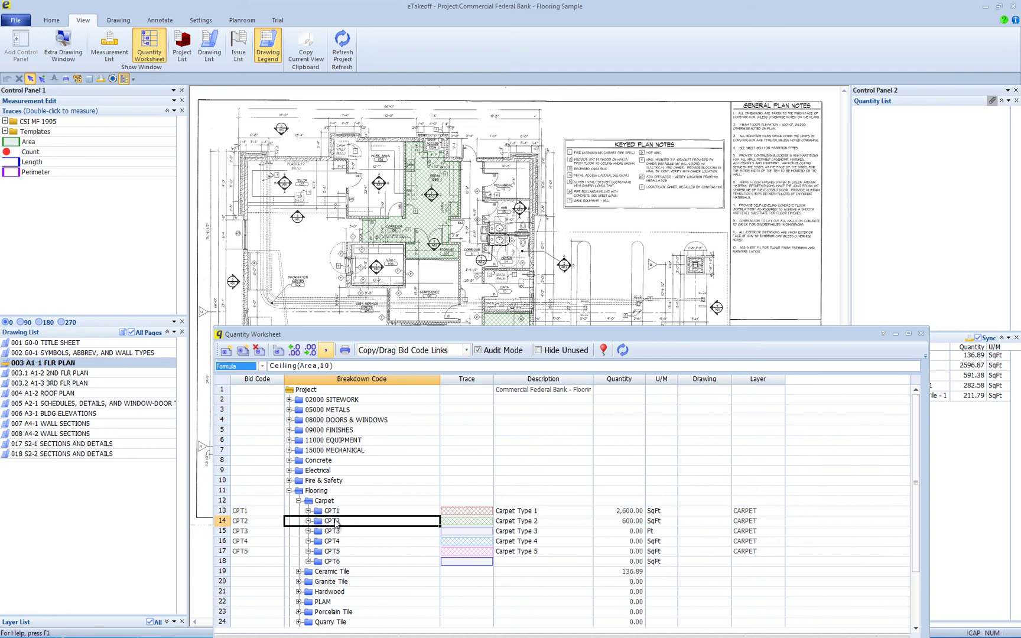
pyautogui.click(336, 514)
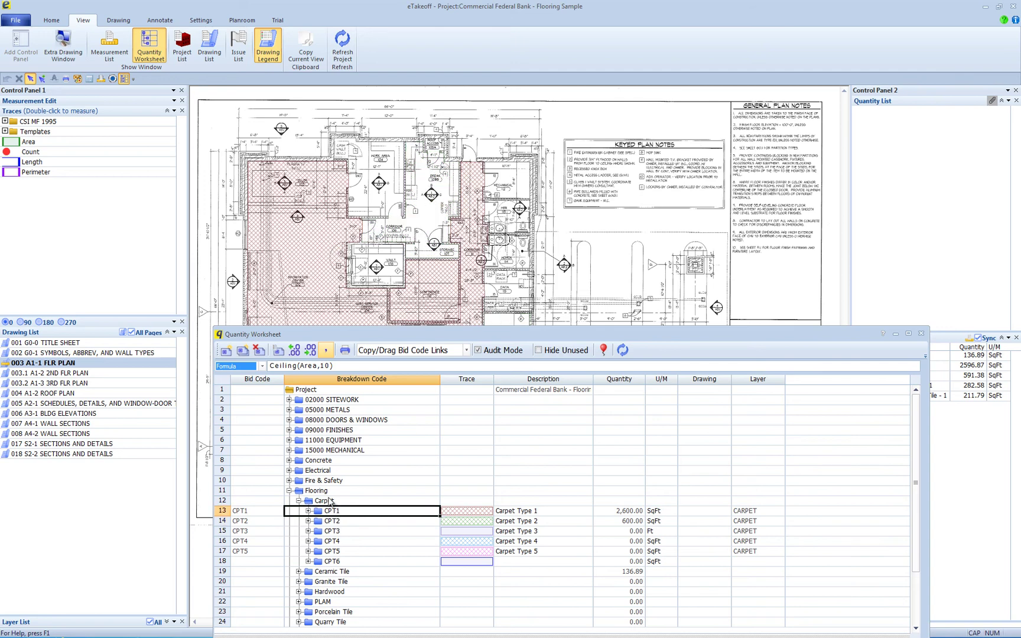
pyautogui.click(329, 502)
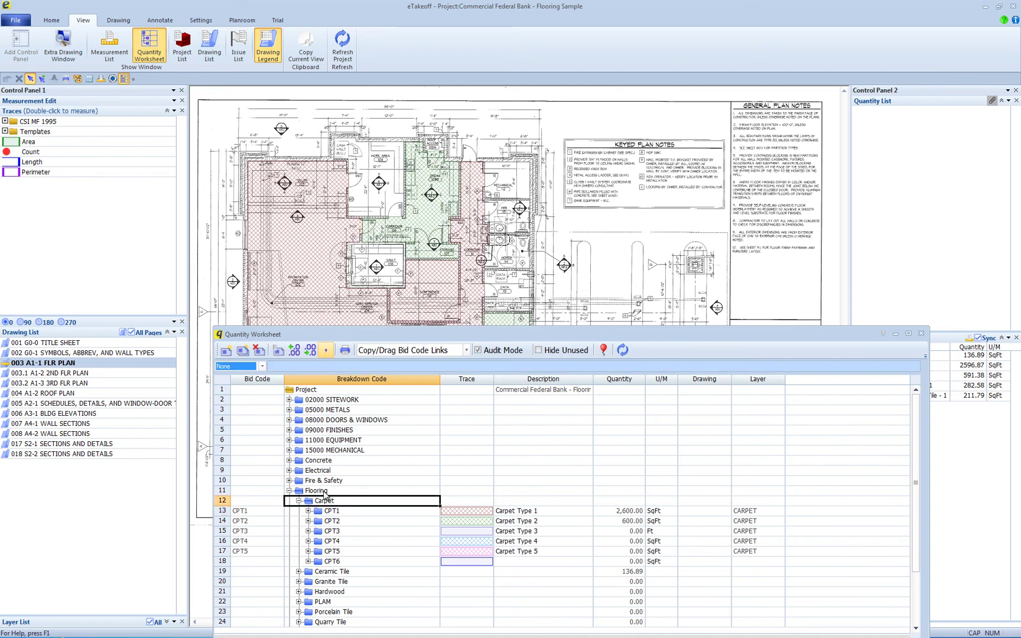
# Collapse the Flooring group, then turn Hide Unused on and off to restore all 14 folders.
pyautogui.click(324, 492)
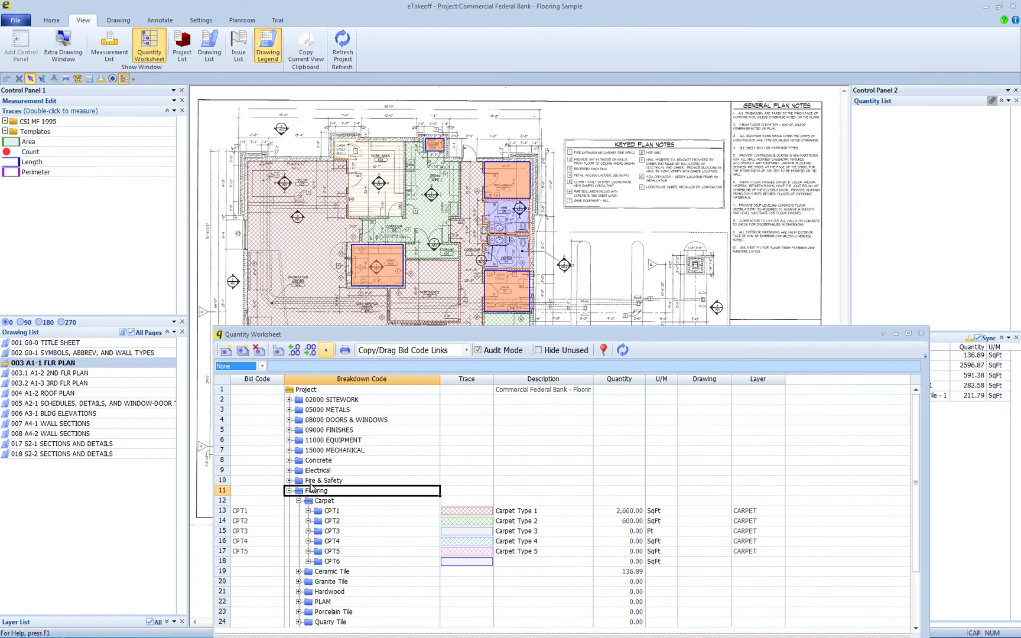
pyautogui.click(289, 491)
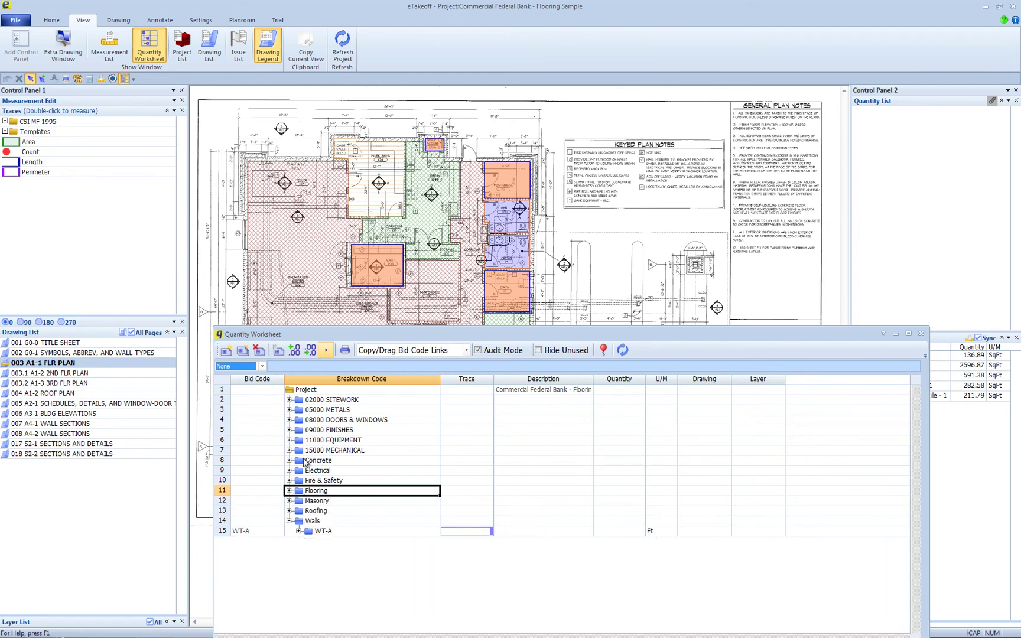
pyautogui.click(538, 350)
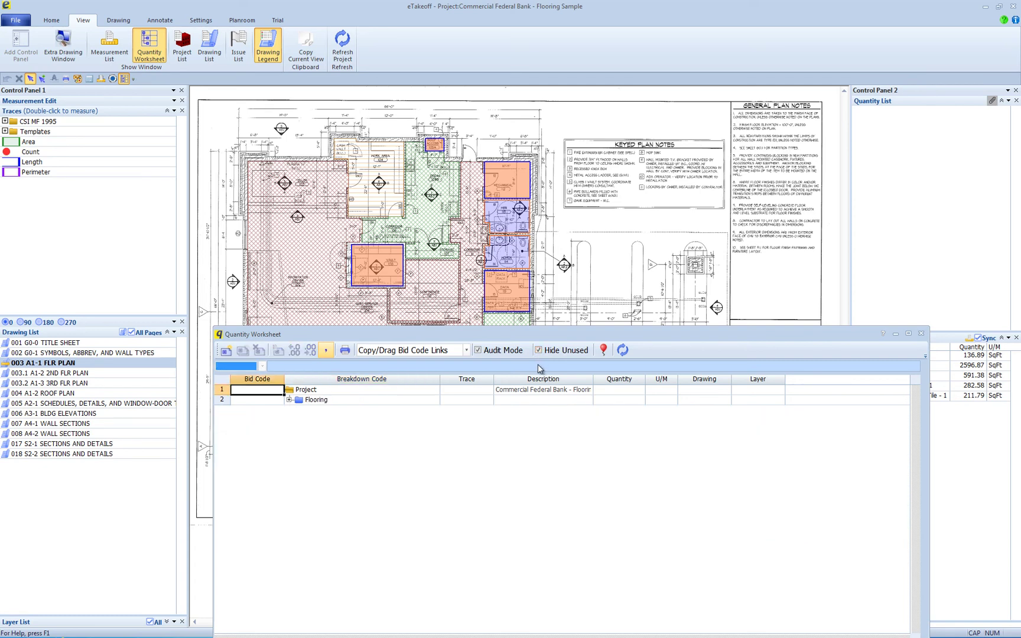
pyautogui.click(538, 350)
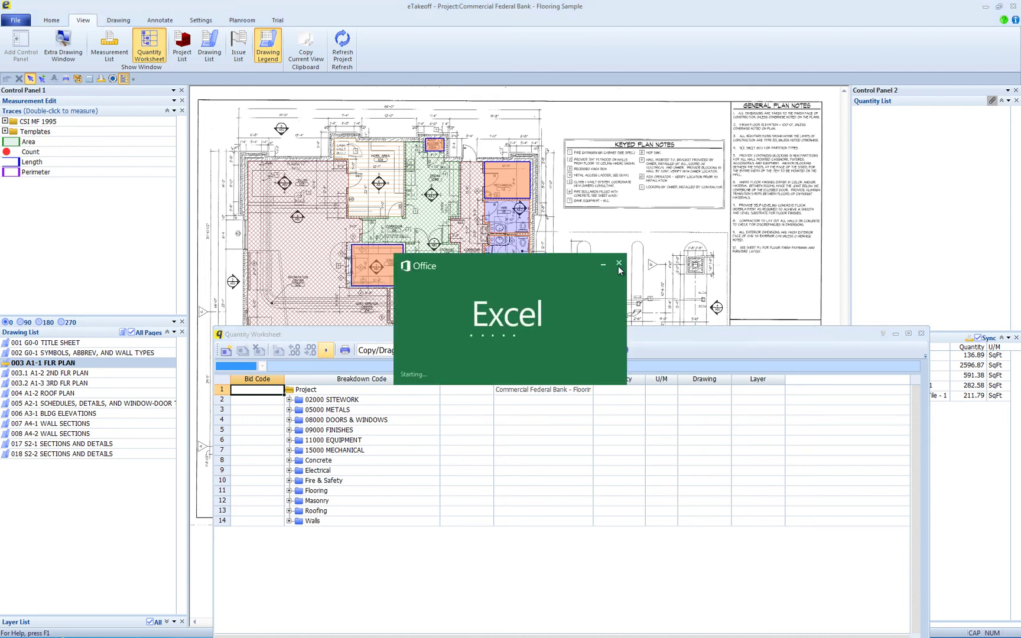
# Dismiss the Excel splash screen and float the Quantity Worksheet as a window moved down-right.
pyautogui.click(619, 266)
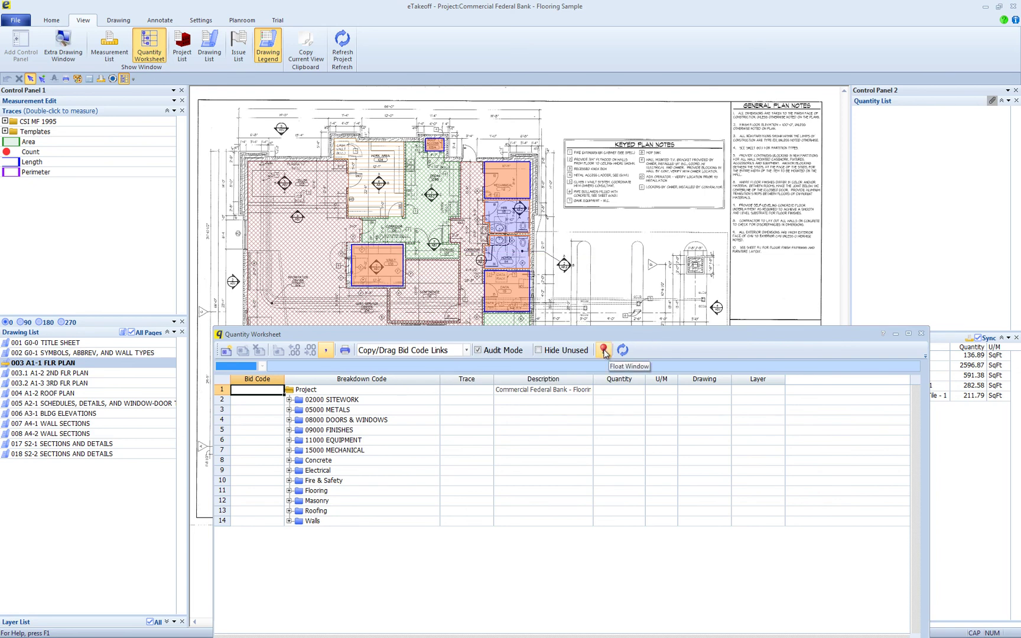
pyautogui.click(603, 352)
pyautogui.moveTo(536, 192); pyautogui.dragTo(548, 291)
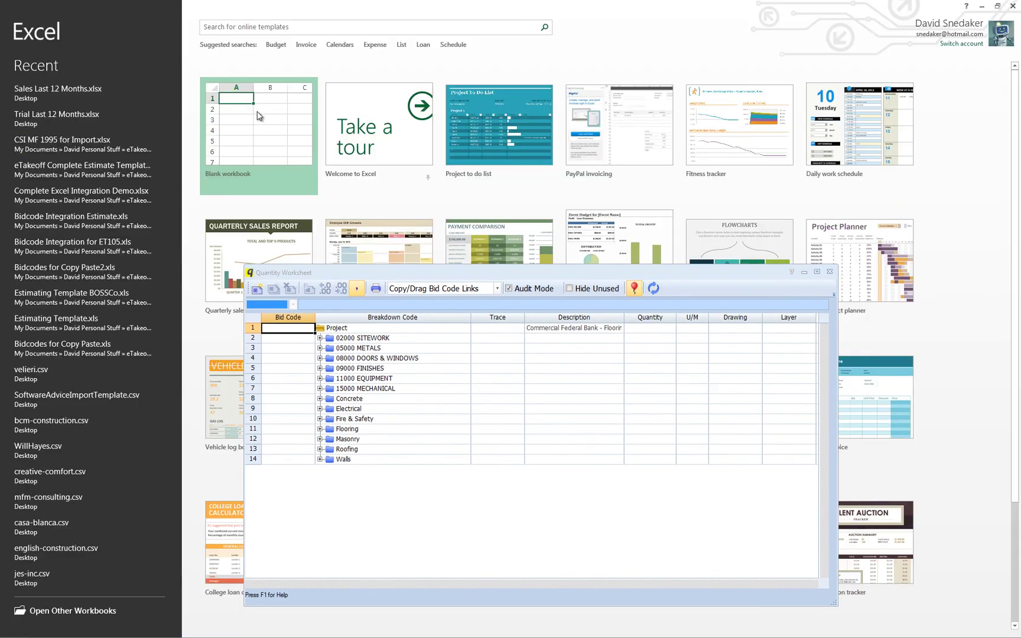
# In a blank Excel workbook, link the Ceramic Tile quantity from the expanded Flooring group into cell M9.
pyautogui.click(260, 113)
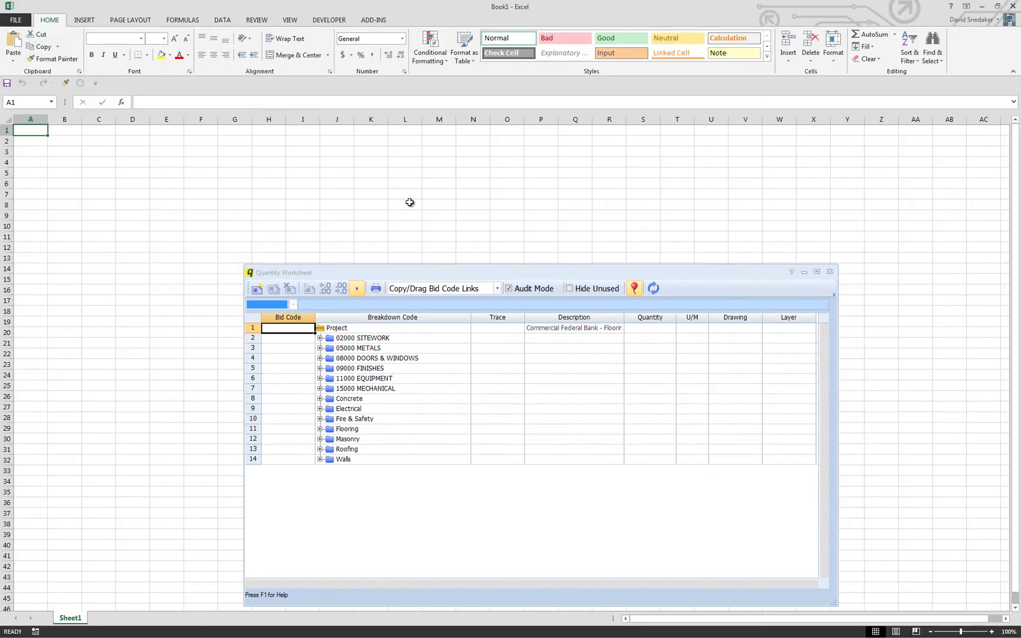
pyautogui.moveTo(584, 275); pyautogui.dragTo(524, 286)
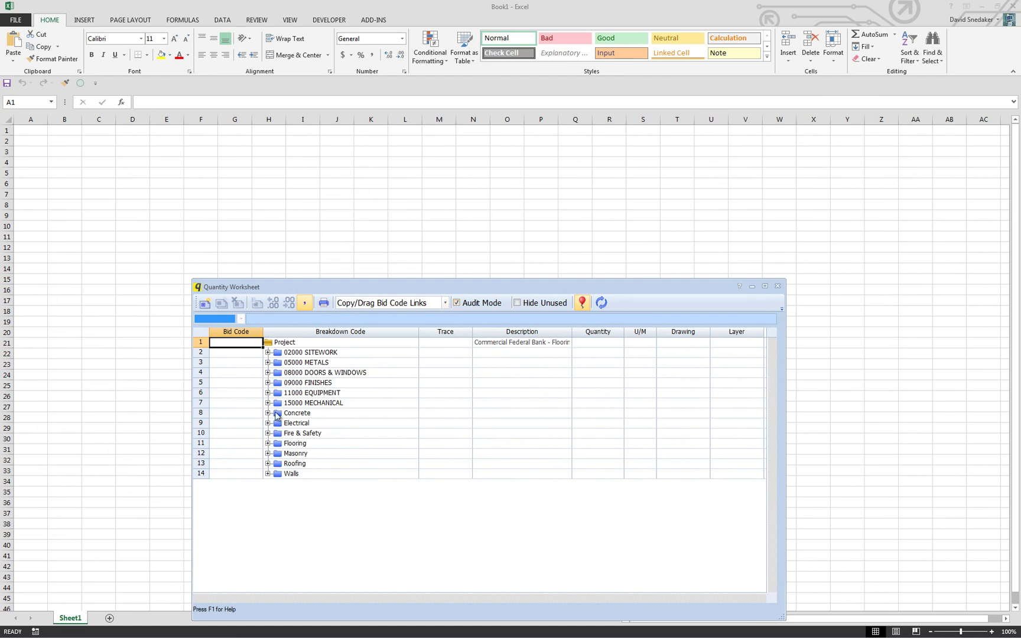
pyautogui.click(267, 443)
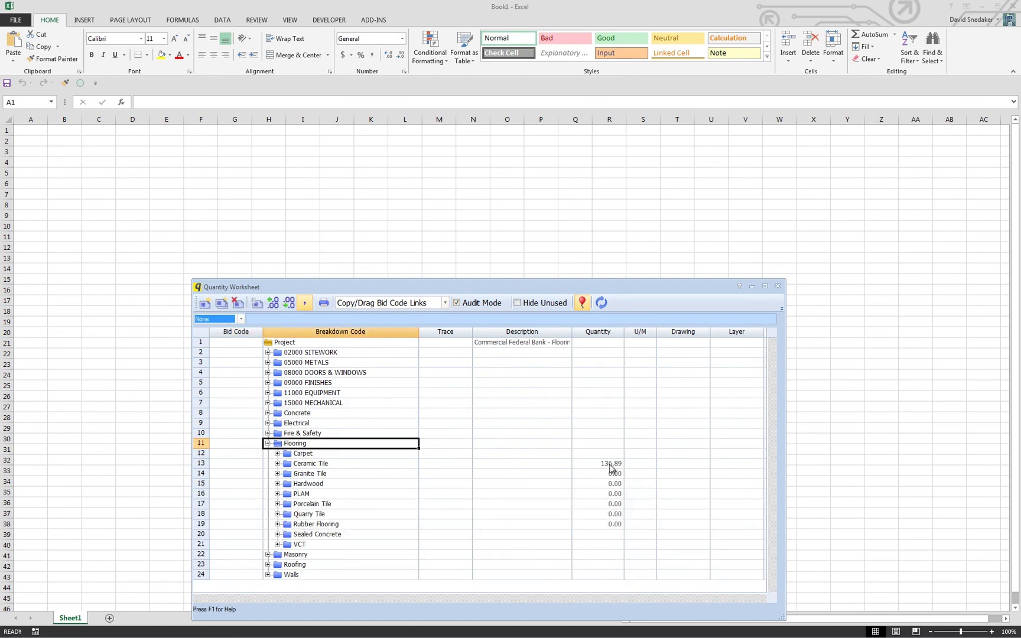
pyautogui.moveTo(611, 465); pyautogui.dragTo(452, 217)
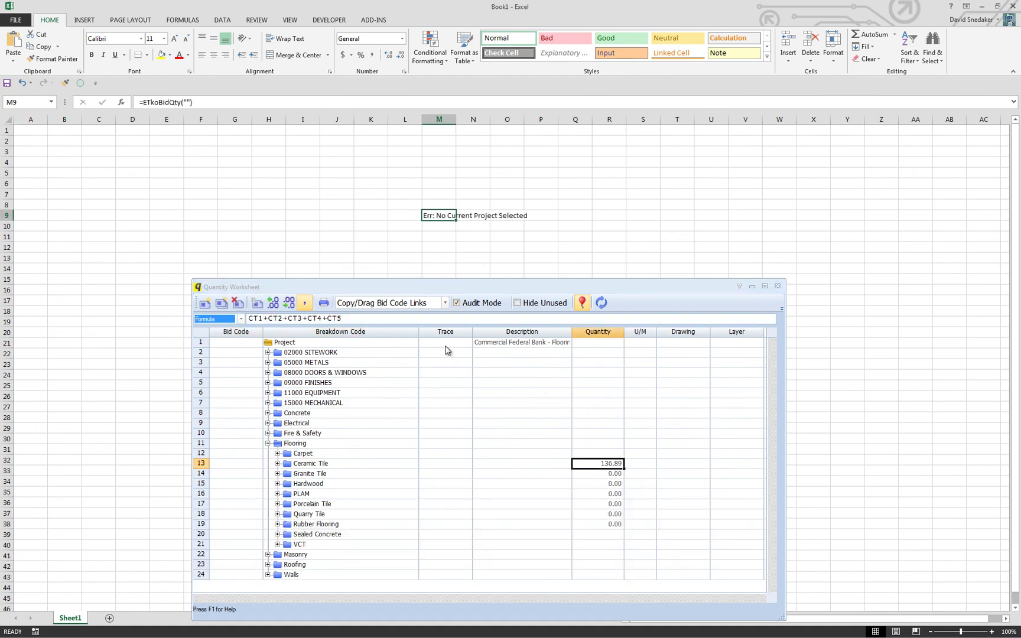
pyautogui.click(582, 303)
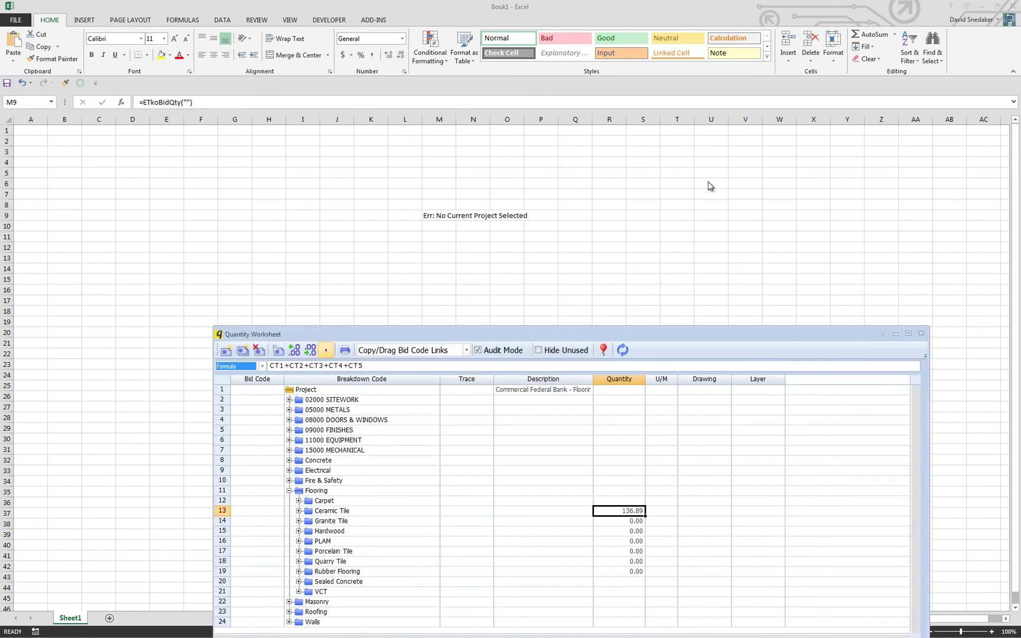
# Back in eTakeoff, recalculate the project, switch Audit Mode off, and refresh the worksheet quantities.
pyautogui.click(986, 7)
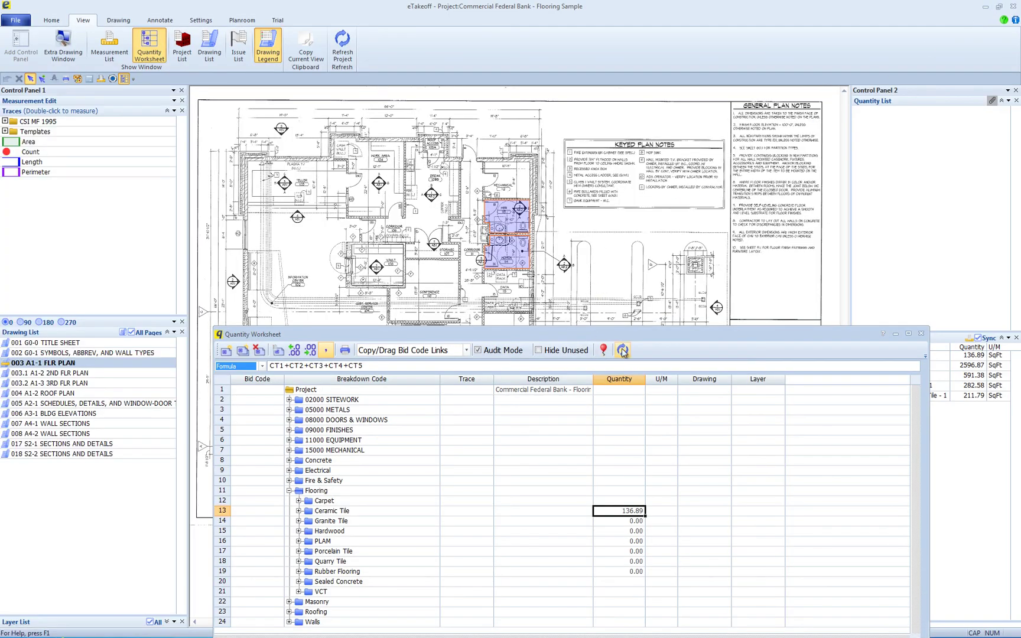
pyautogui.click(623, 350)
pyautogui.moveTo(665, 335); pyautogui.dragTo(652, 263)
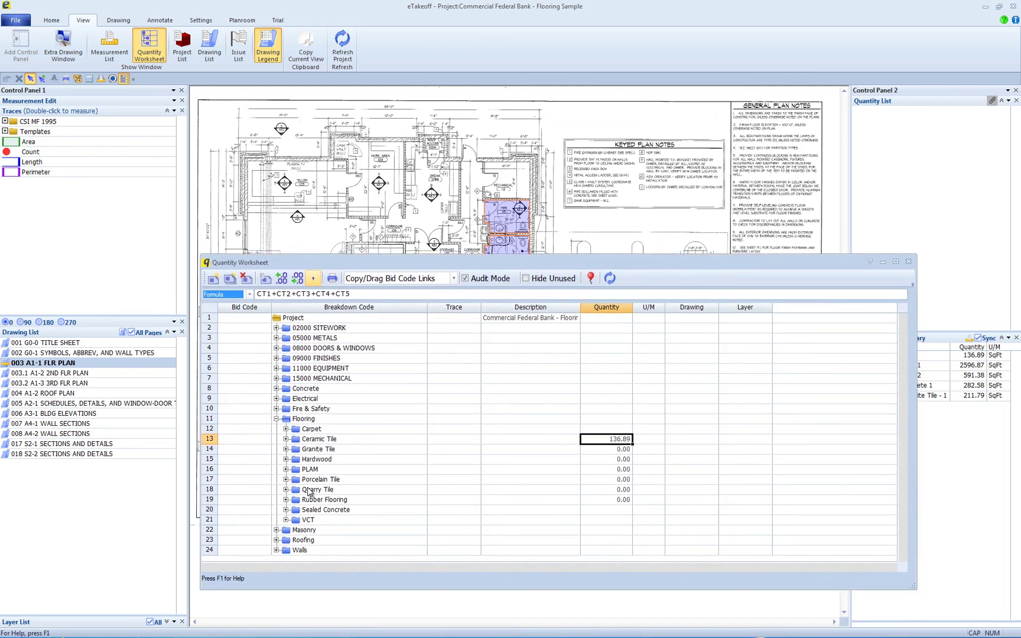
pyautogui.click(465, 278)
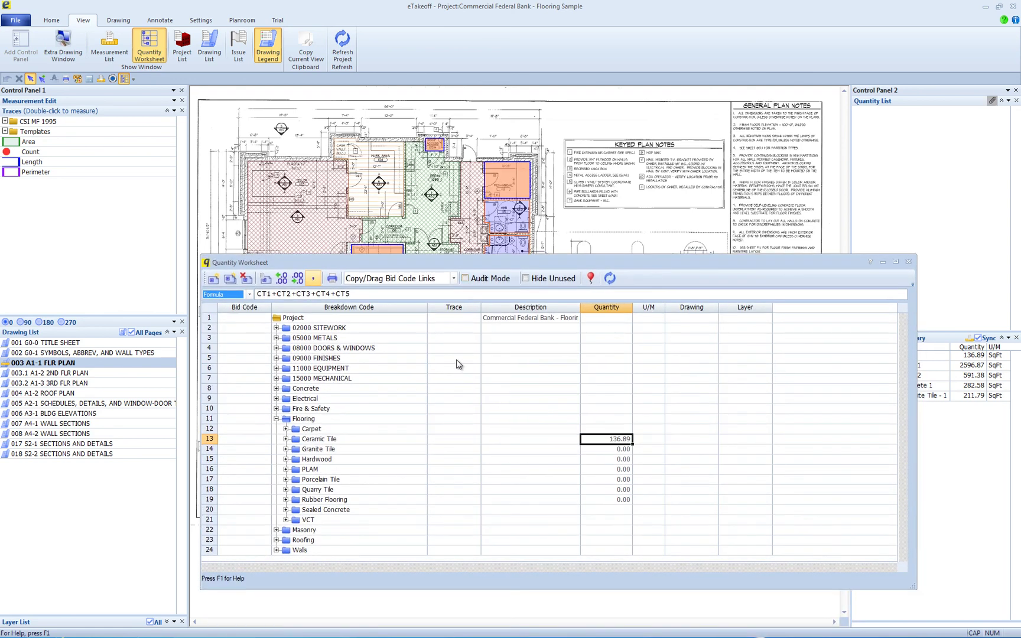
pyautogui.click(610, 278)
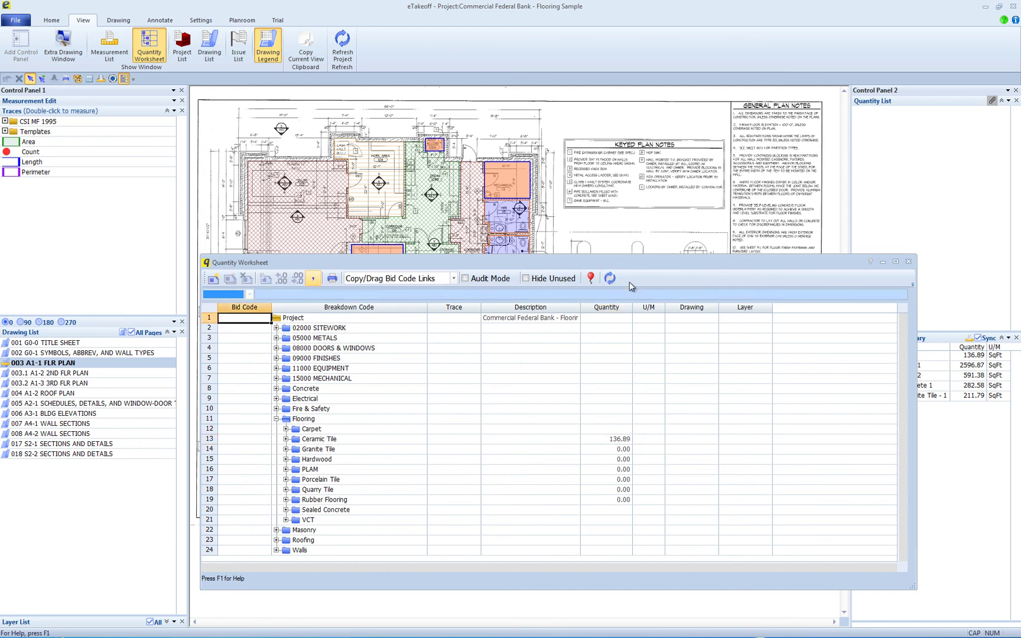